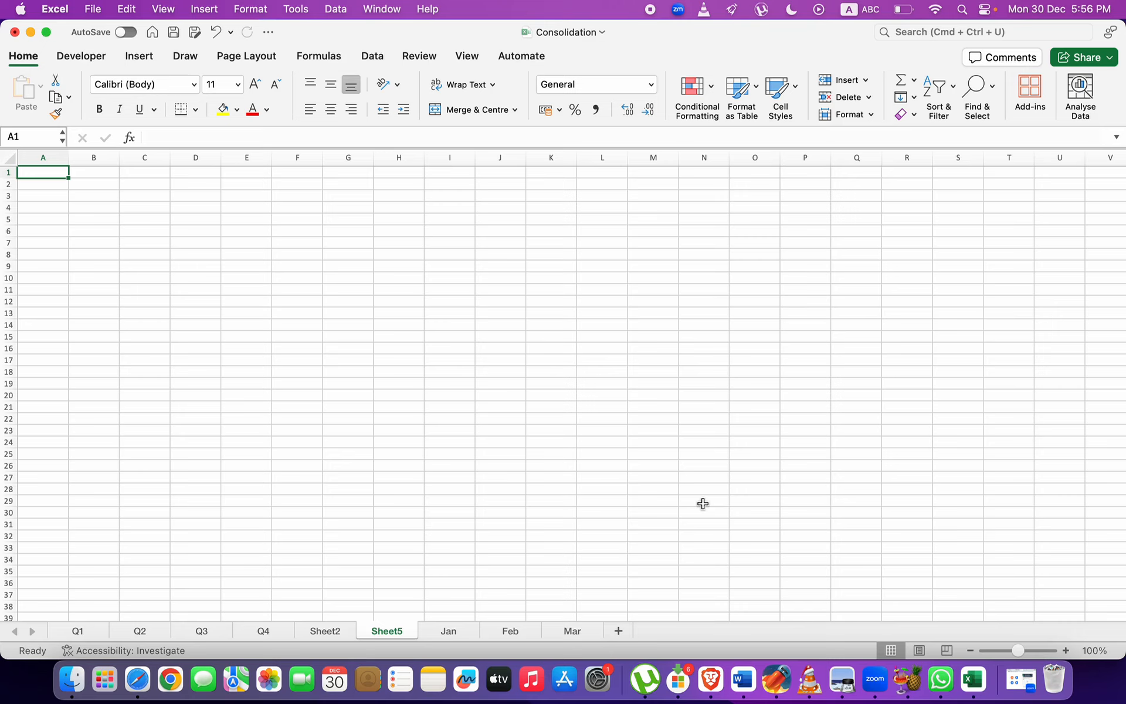
Change the header in cell B1 of the Jan sheet to Quantity.
click(455, 633)
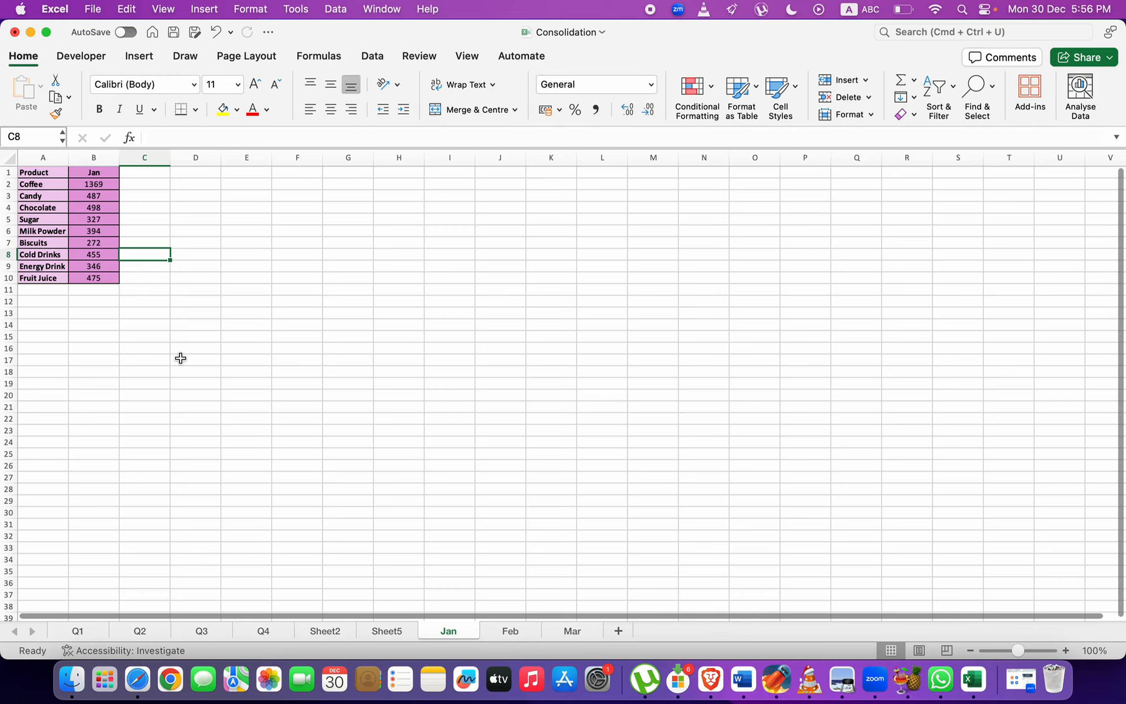
click(94, 171)
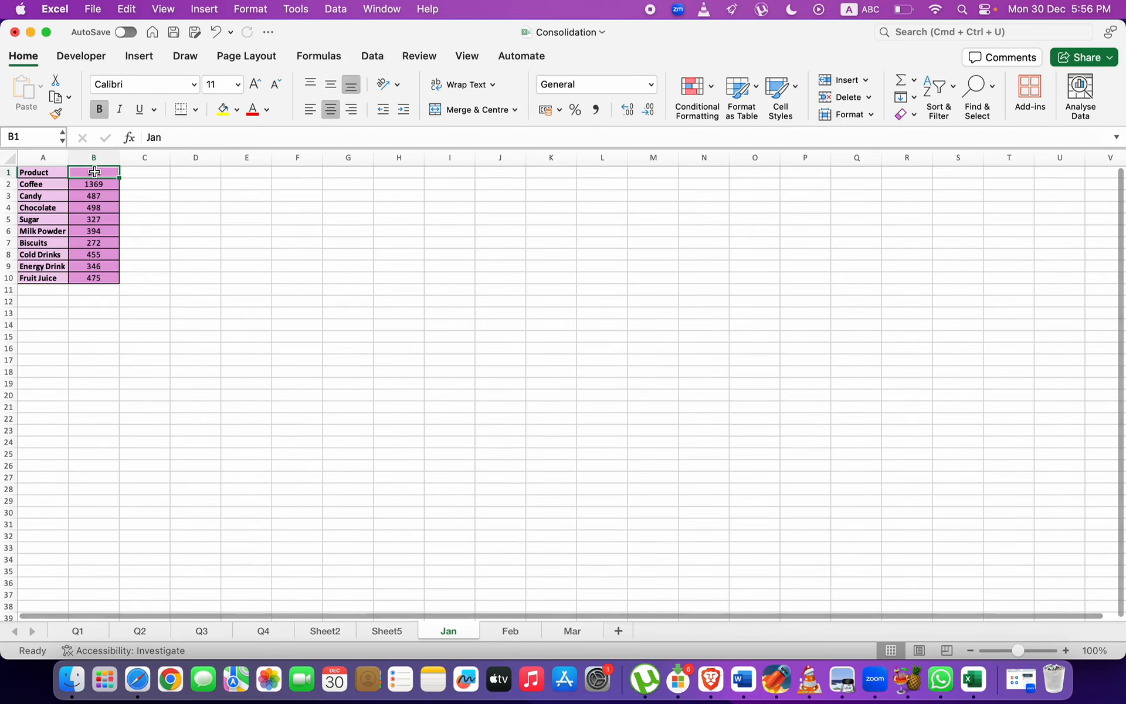
text(Quanti)
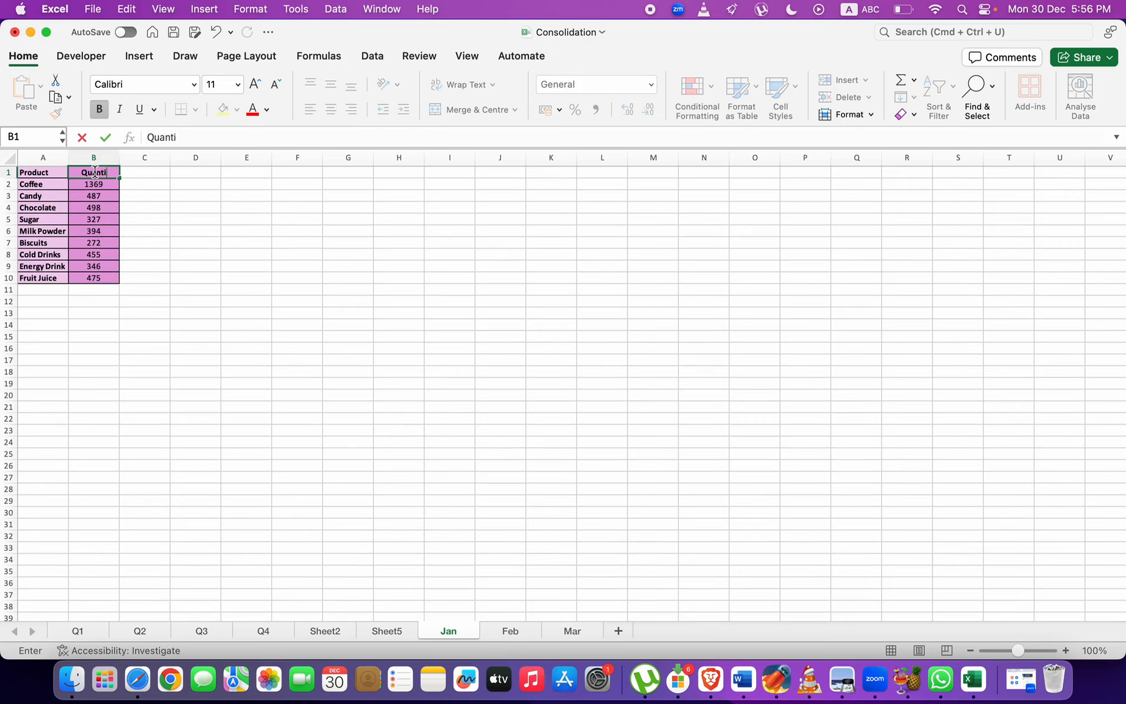
text(ty)
click(157, 271)
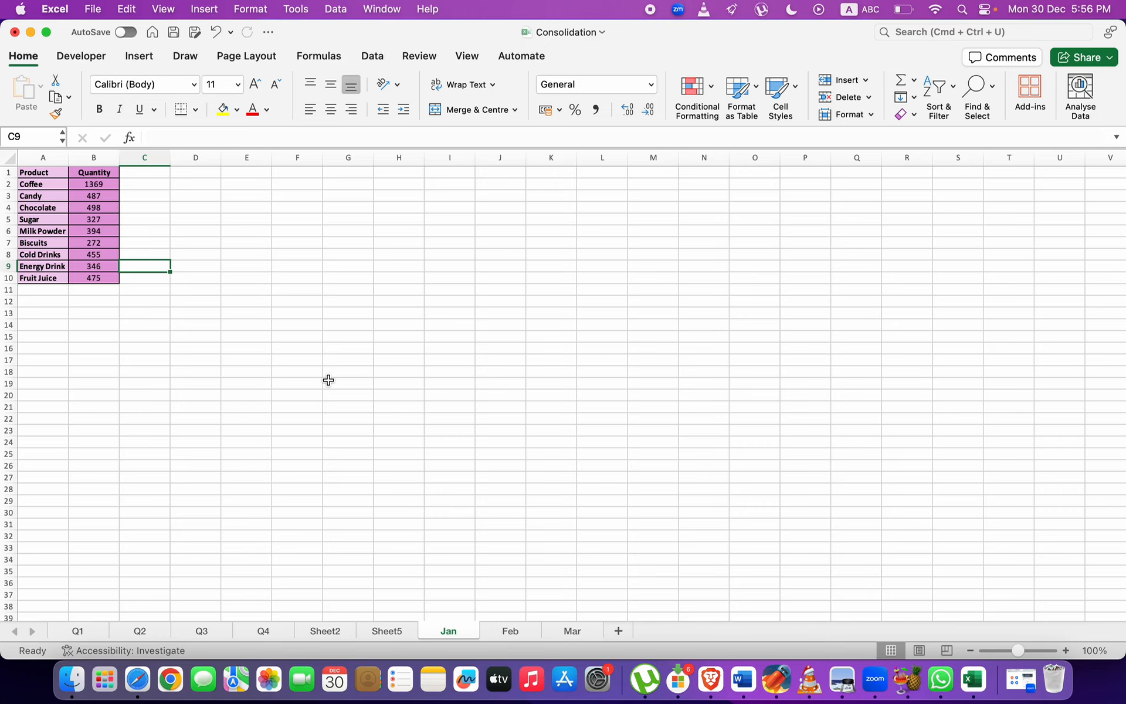
Add a blank worksheet after Mar and start a Consolidate operation there with the Sum function.
click(512, 630)
click(573, 631)
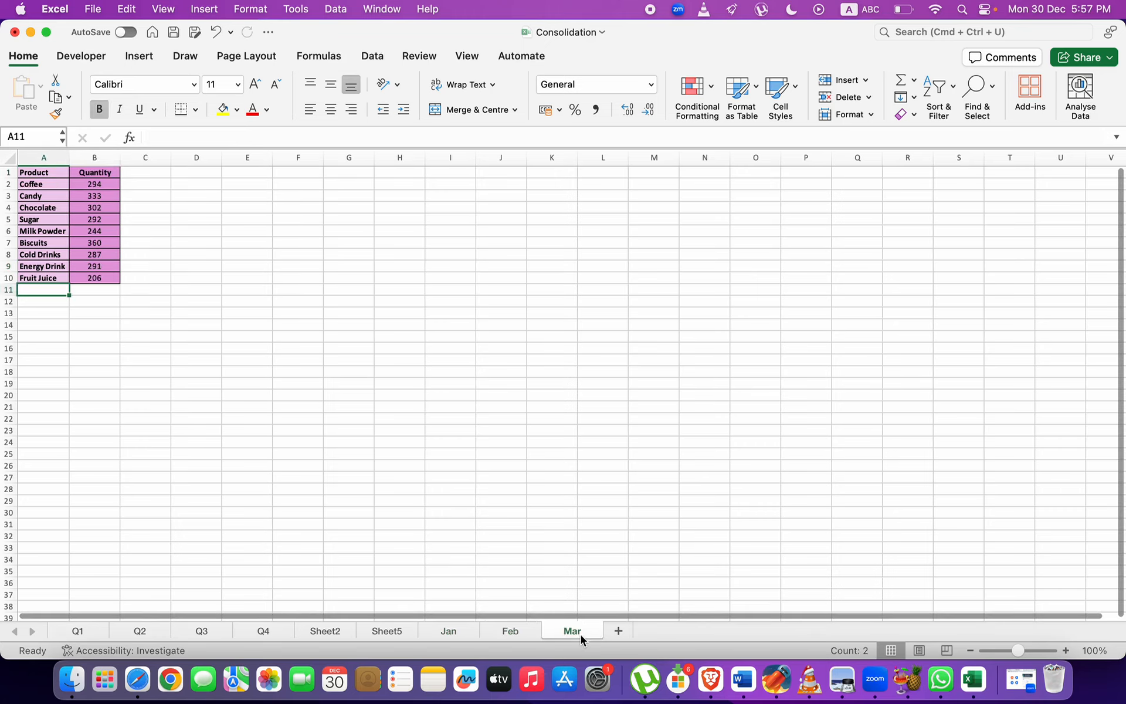
click(618, 631)
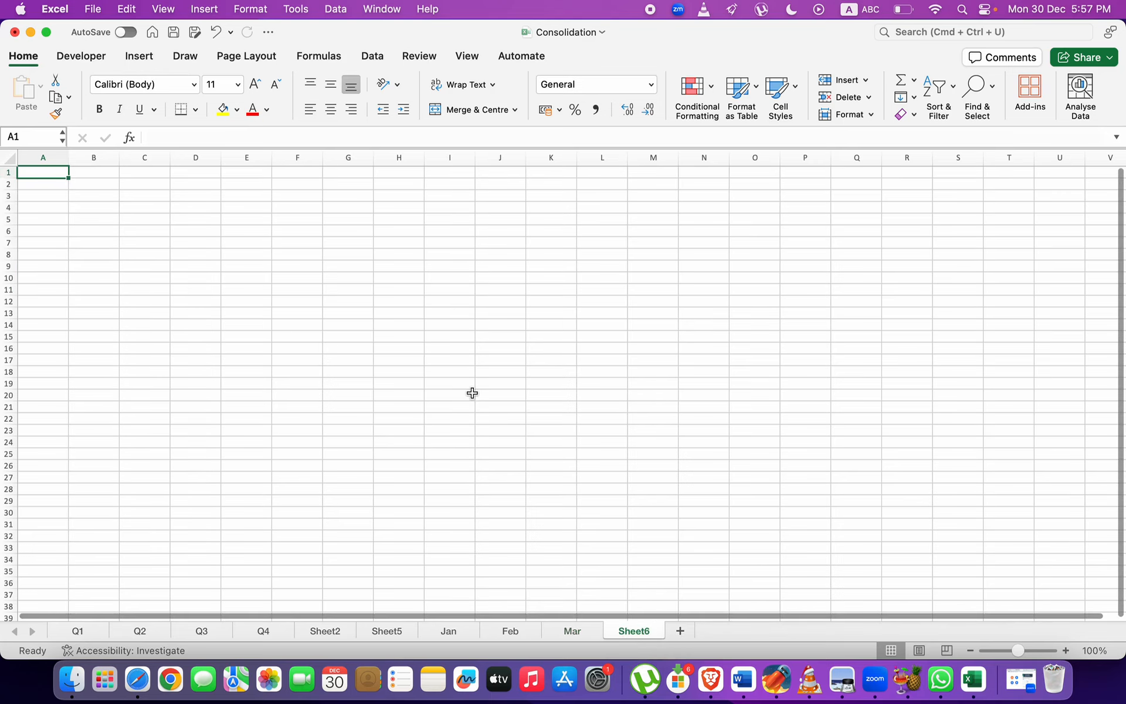
click(371, 57)
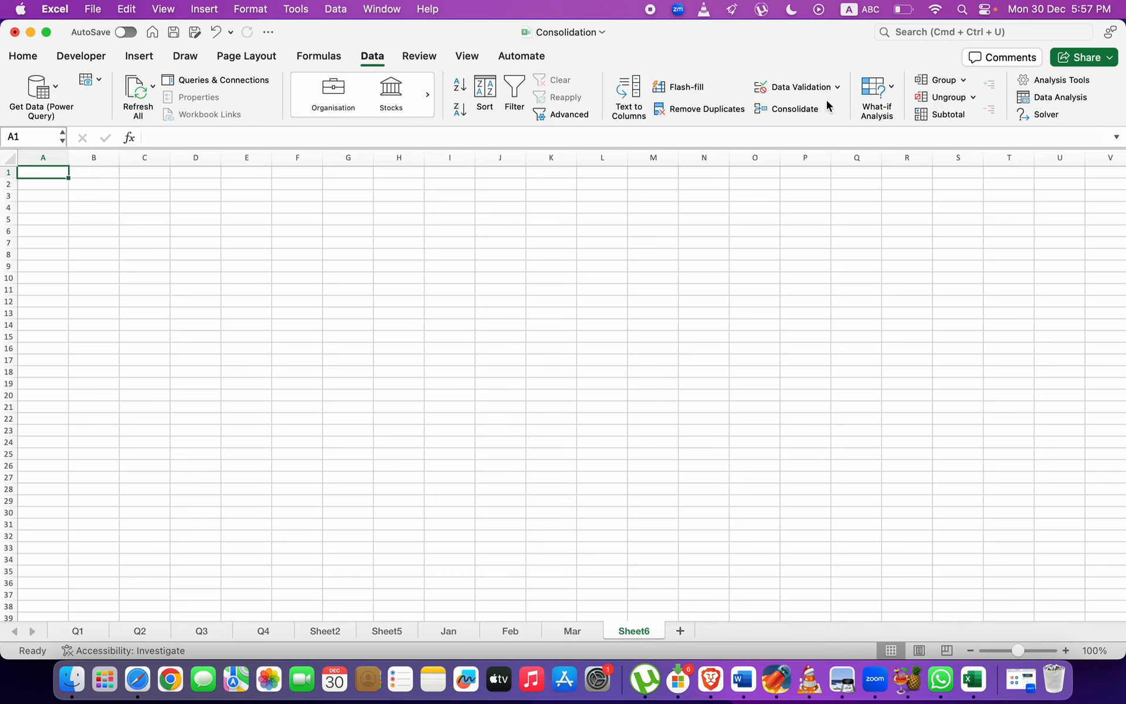
click(784, 111)
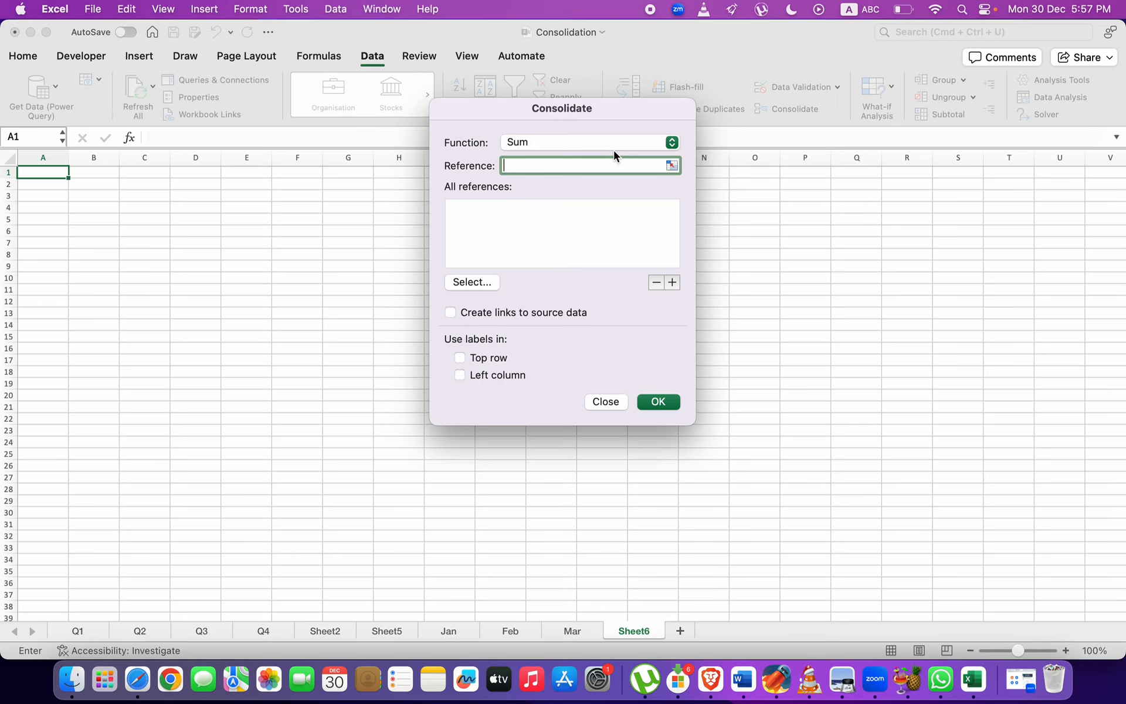
click(614, 146)
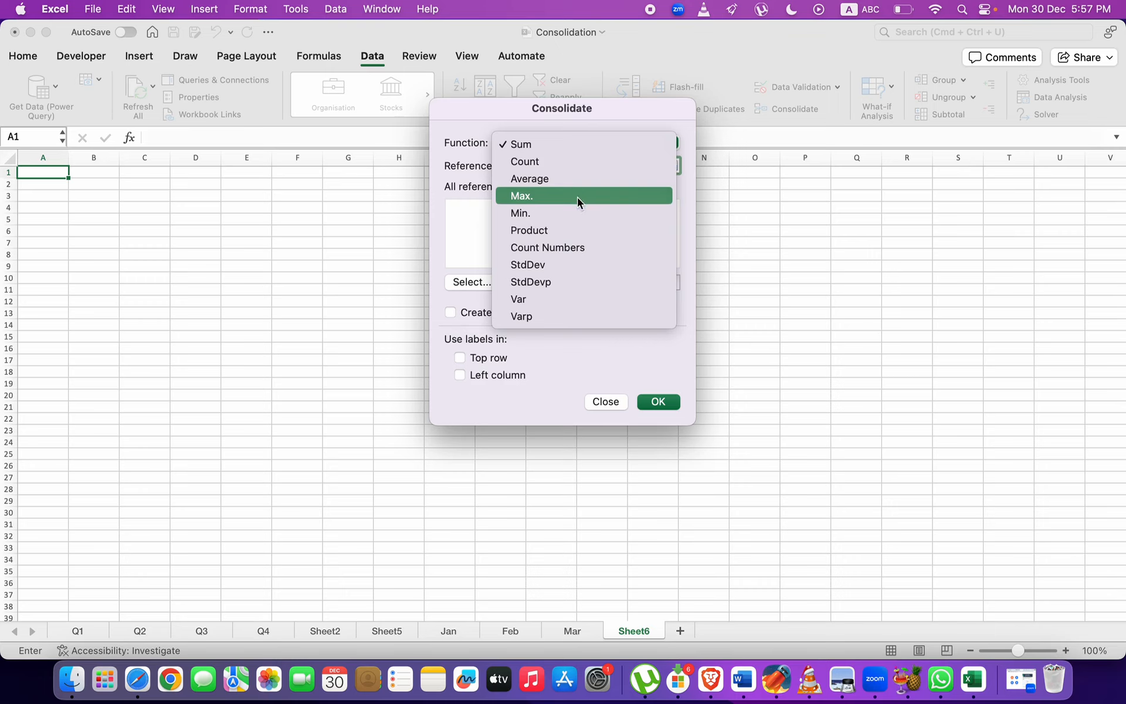
click(587, 150)
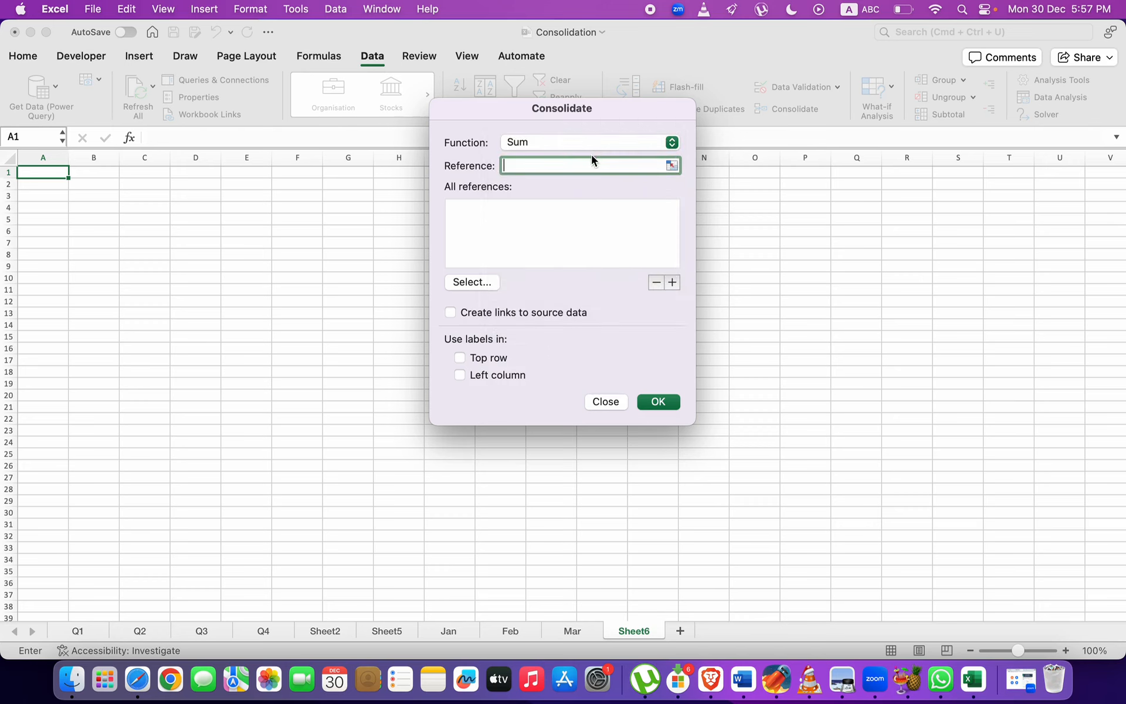
Add the Jan sheet's range A1:B10, including headers, to the consolidation references.
click(670, 165)
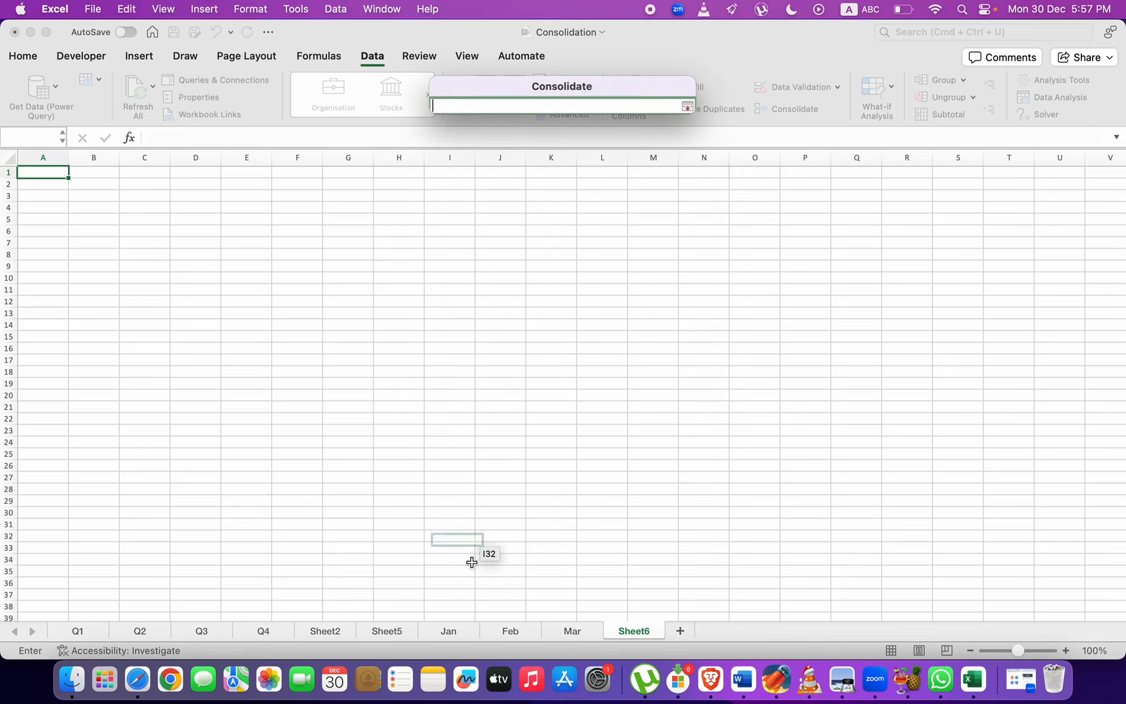
click(456, 629)
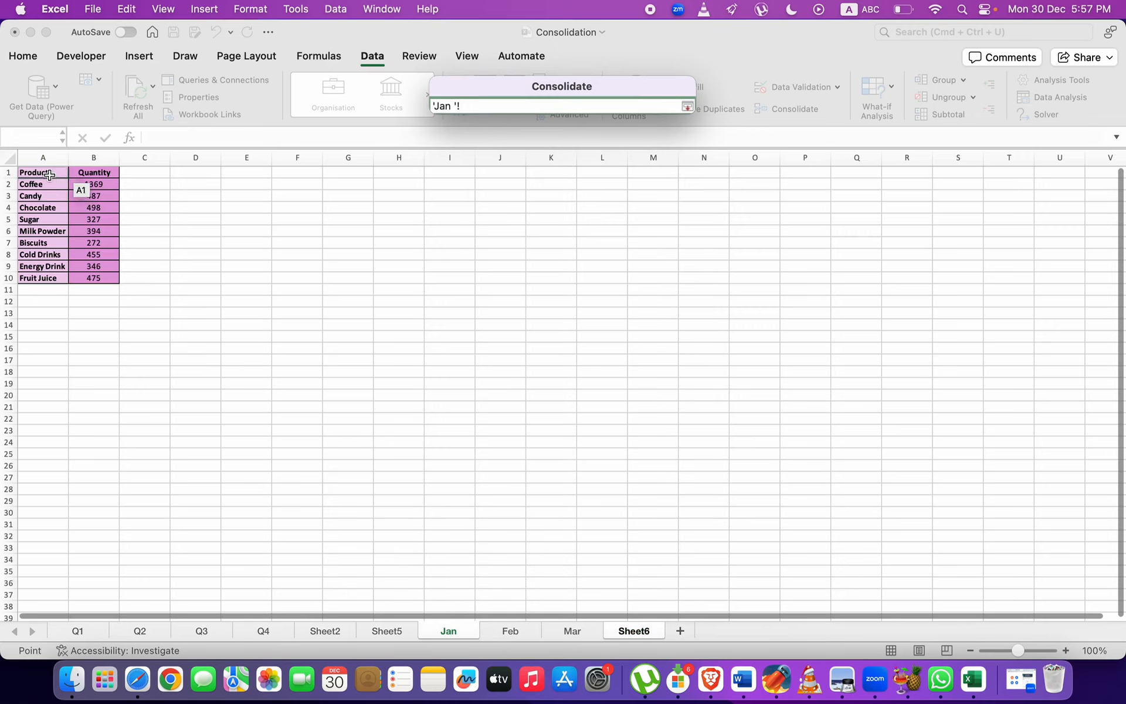
drag(50, 174, 107, 273)
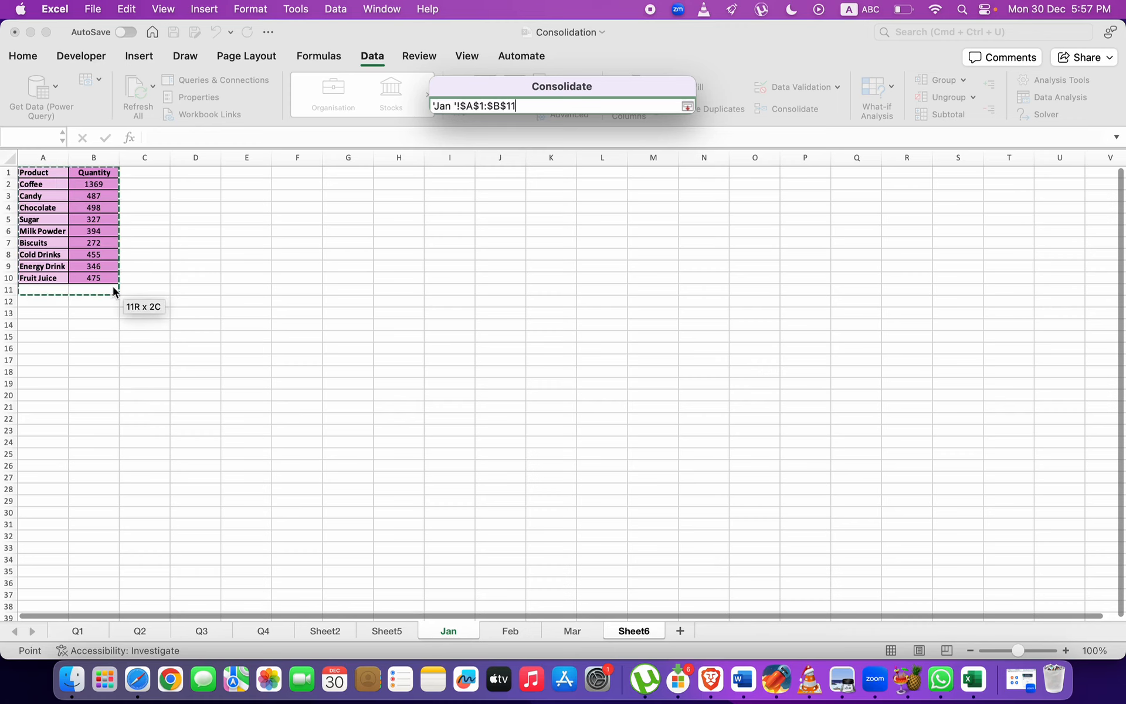
click(687, 106)
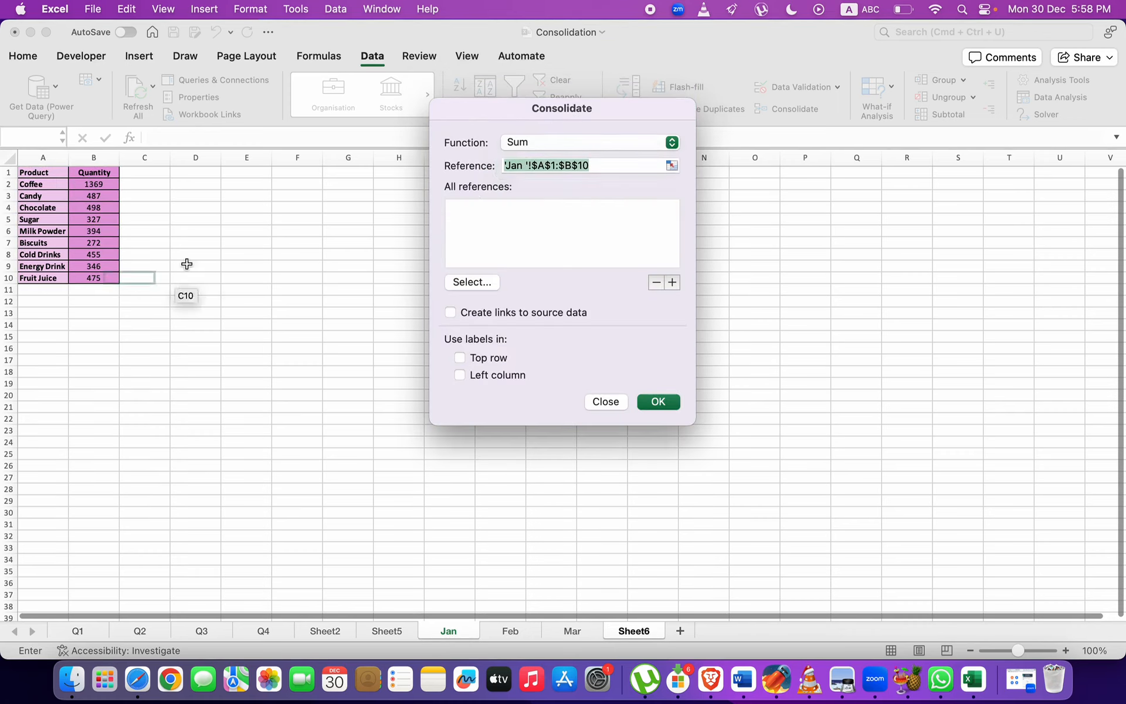
click(672, 282)
Add the Feb sheet's range A1:B10 to the consolidation references.
click(671, 166)
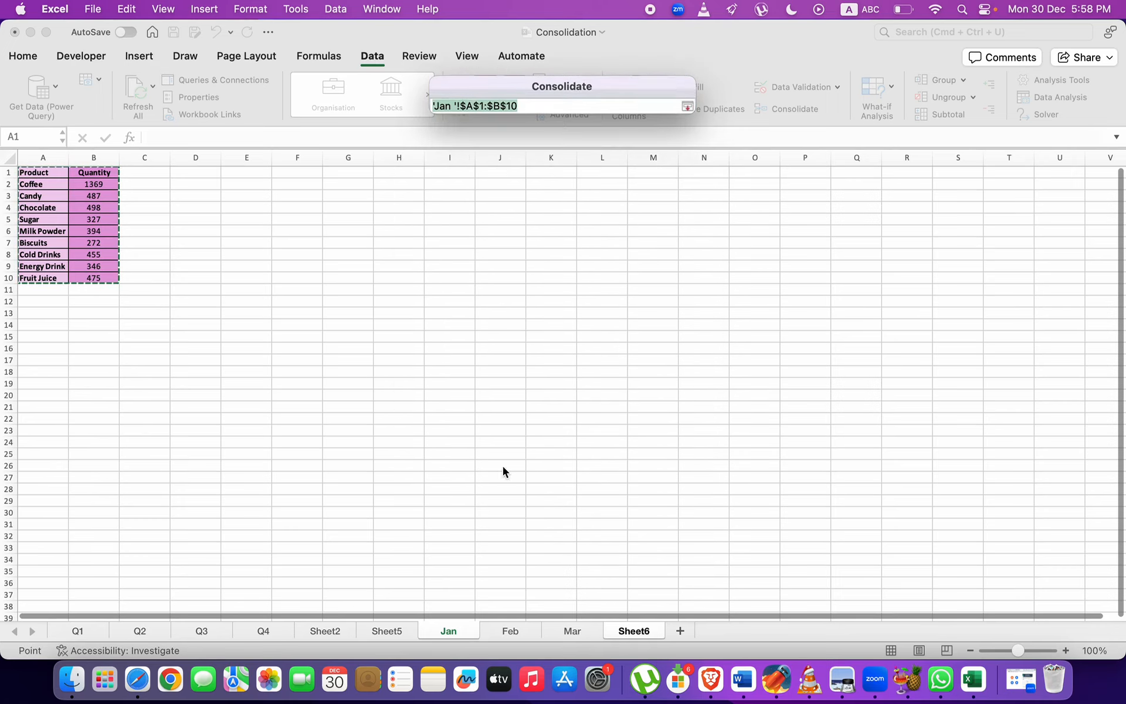
click(508, 627)
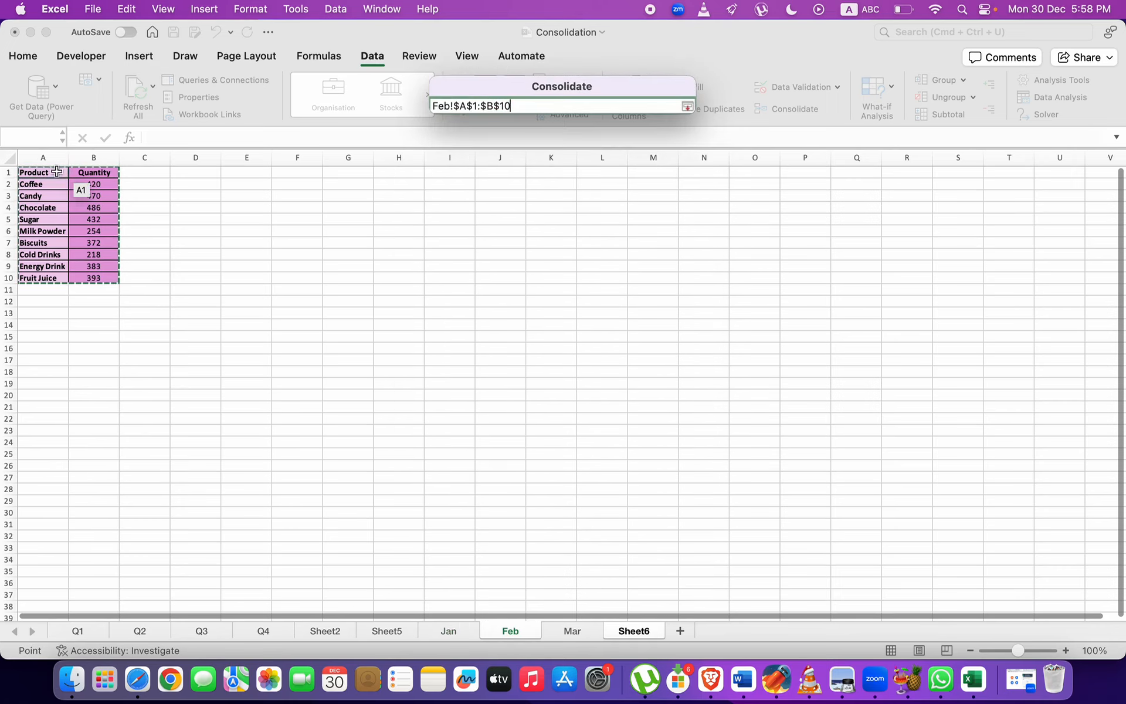
drag(57, 171, 103, 280)
click(672, 282)
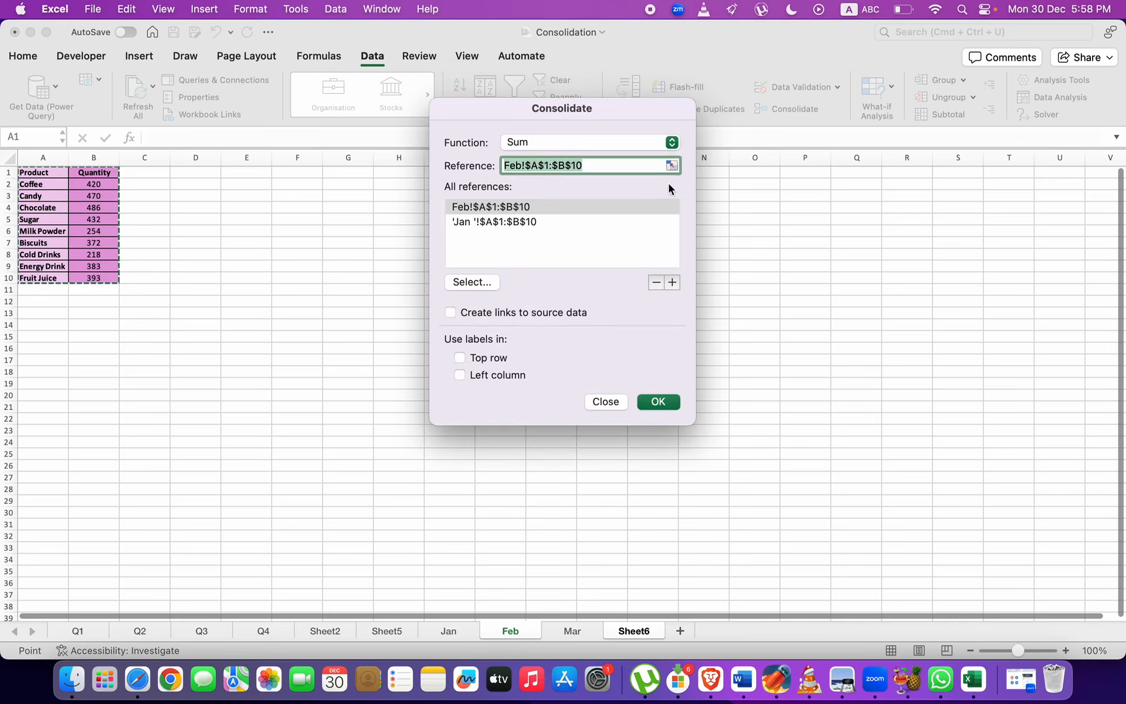
Add the Mar sheet's range A1:B10 as the third consolidation reference.
click(672, 167)
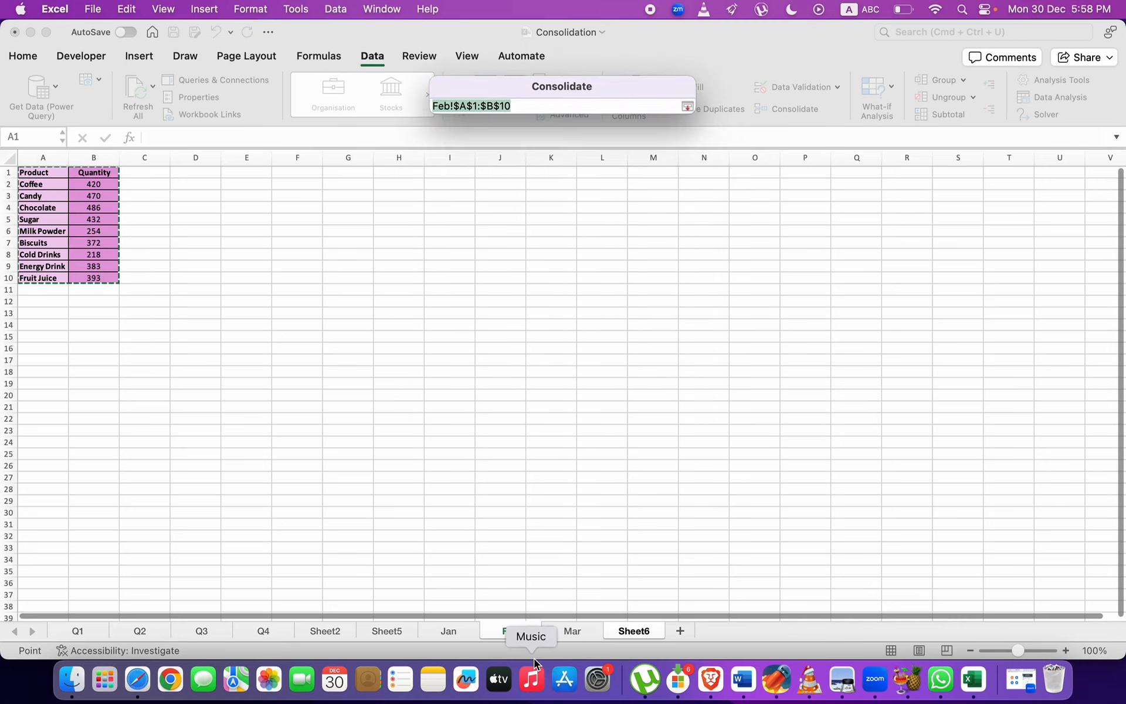
click(569, 632)
drag(53, 174, 120, 279)
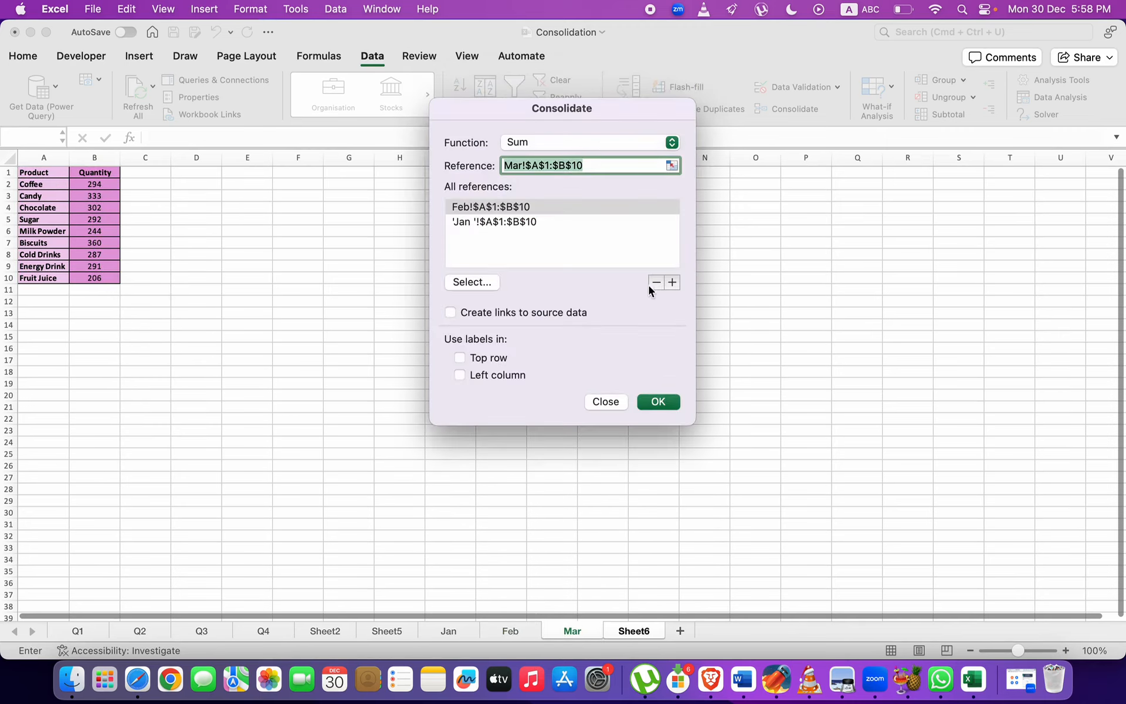
click(672, 282)
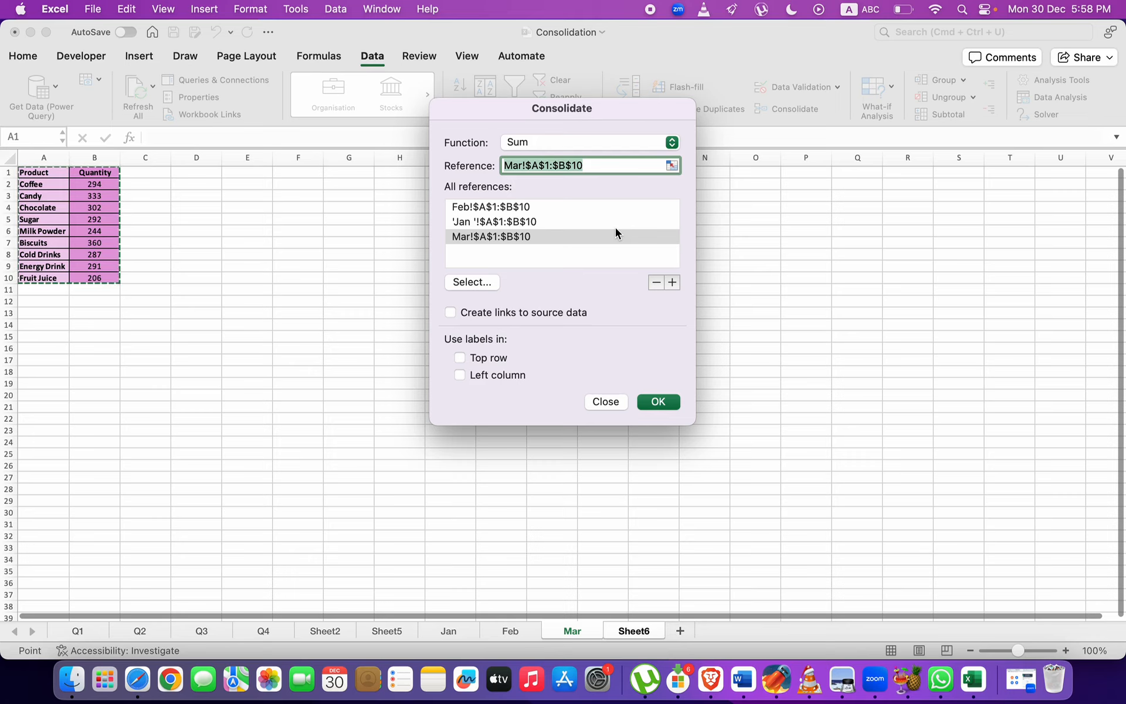
Run the consolidation with links to the source data and labels taken from the top row and left column.
click(529, 311)
click(651, 400)
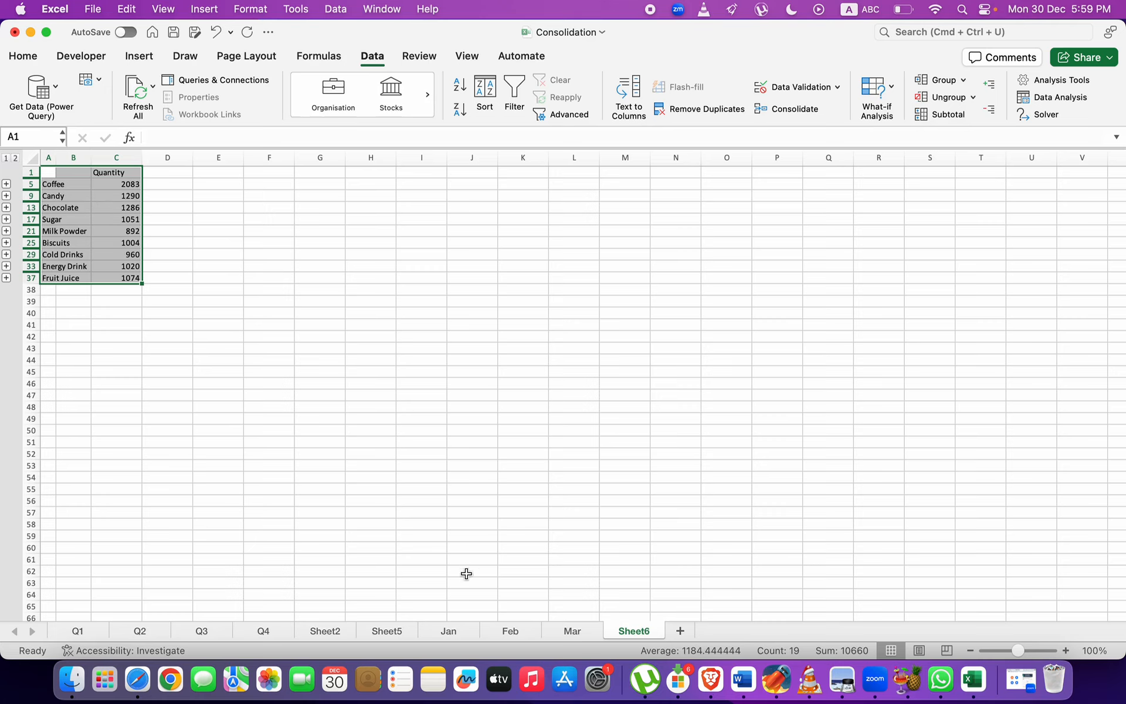
Set the Coffee quantity on the Jan sheet to 1050 and check the Coffee total on Sheet6.
click(448, 630)
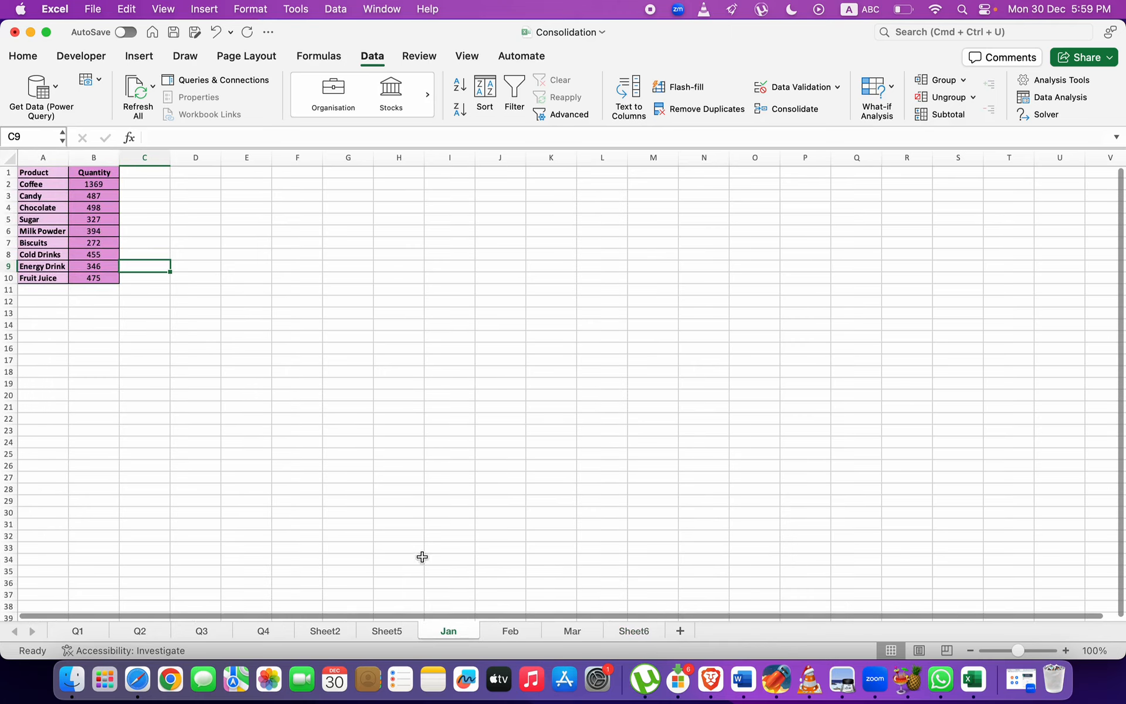
click(78, 183)
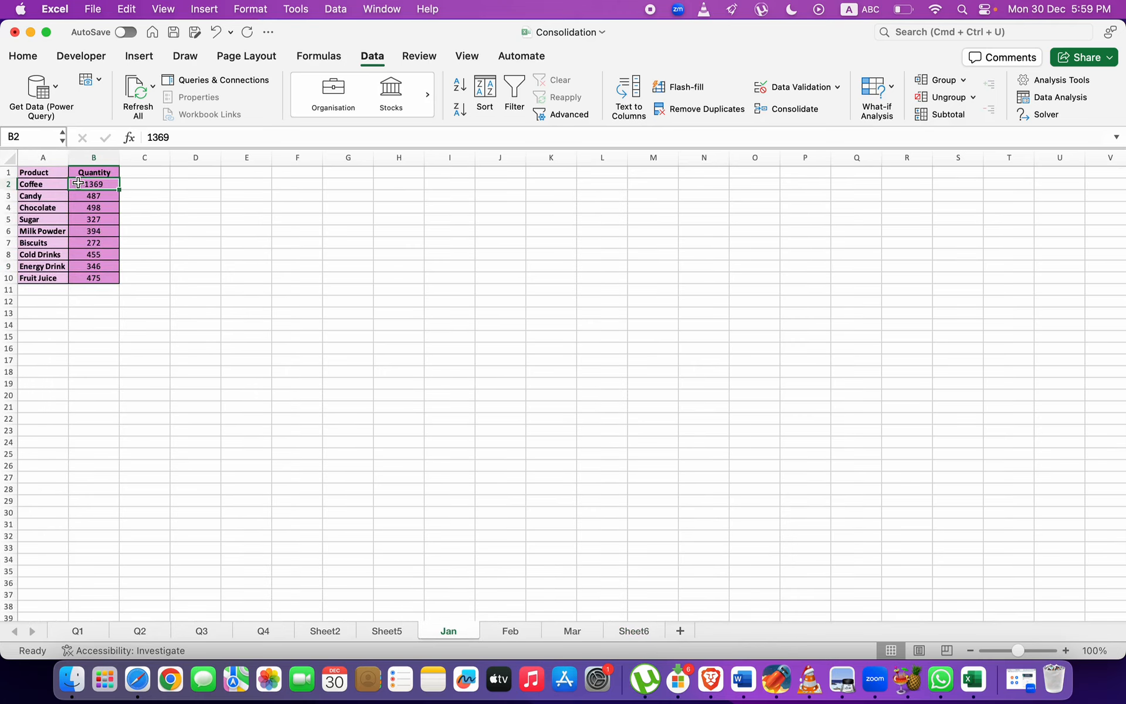
text(1050)
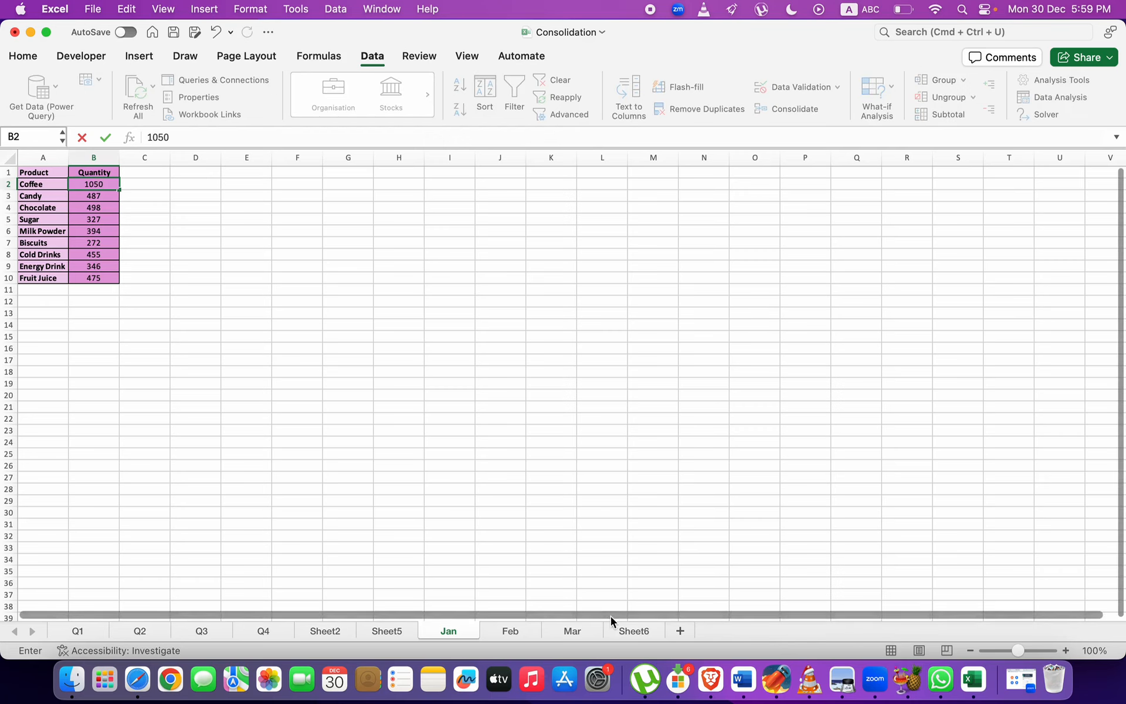
click(628, 631)
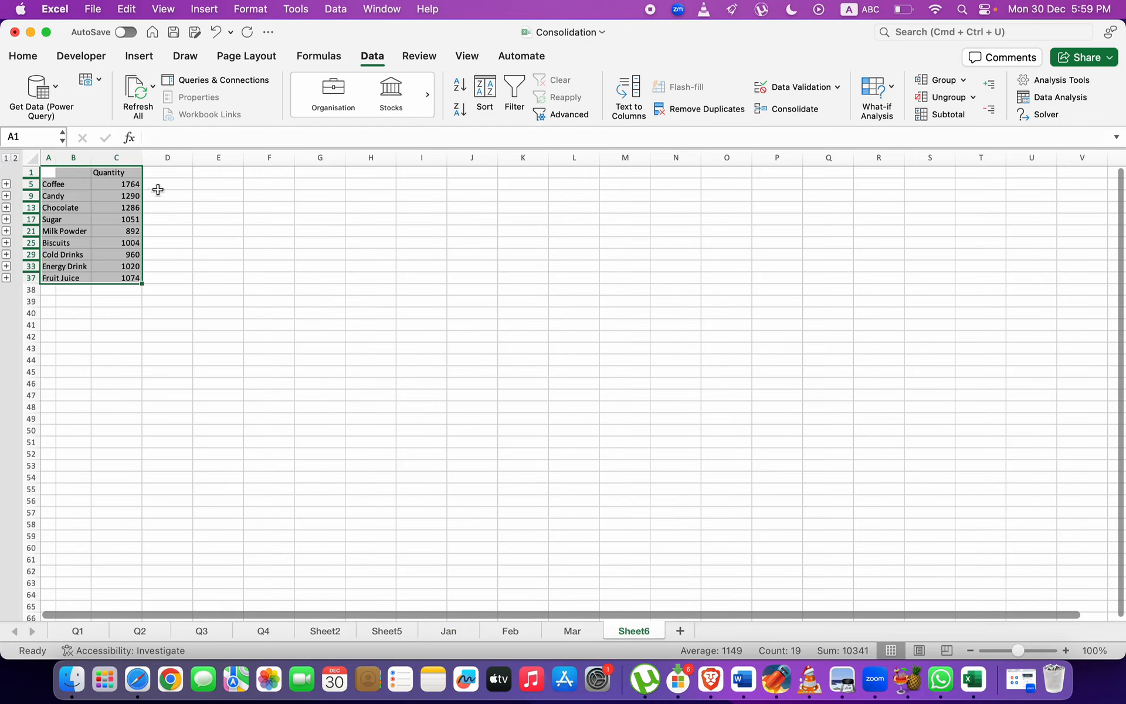
click(122, 185)
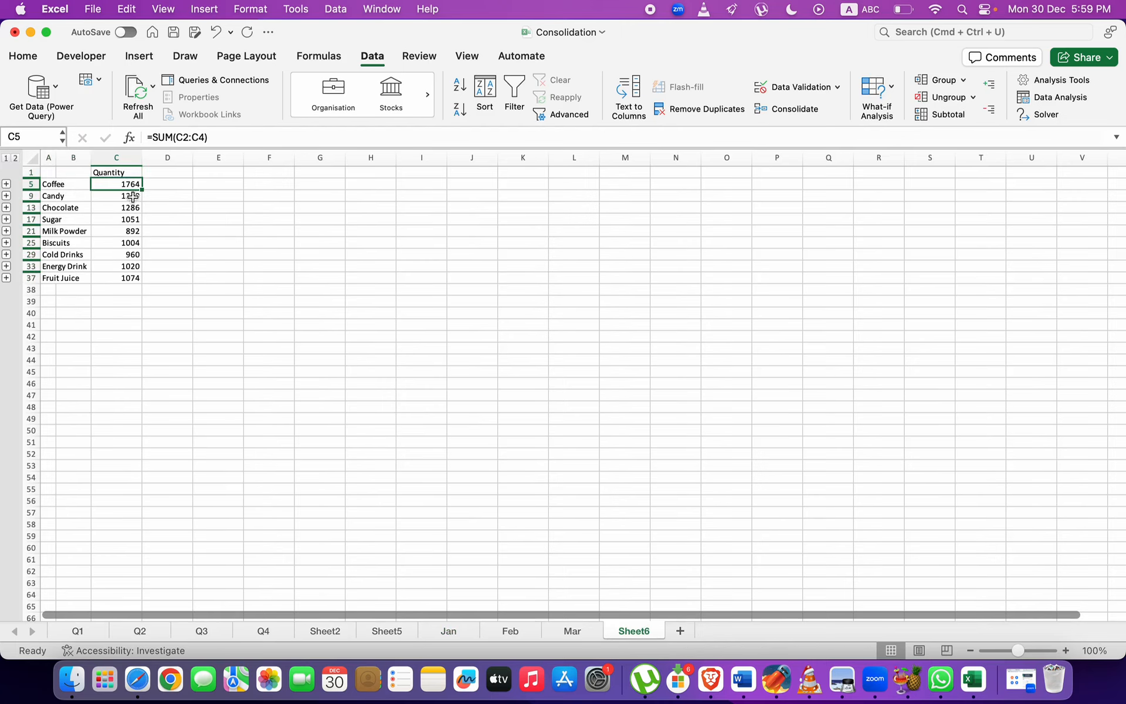
Set the Coffee quantity on the Feb sheet to 400 and check the consolidated total on Sheet6.
click(510, 631)
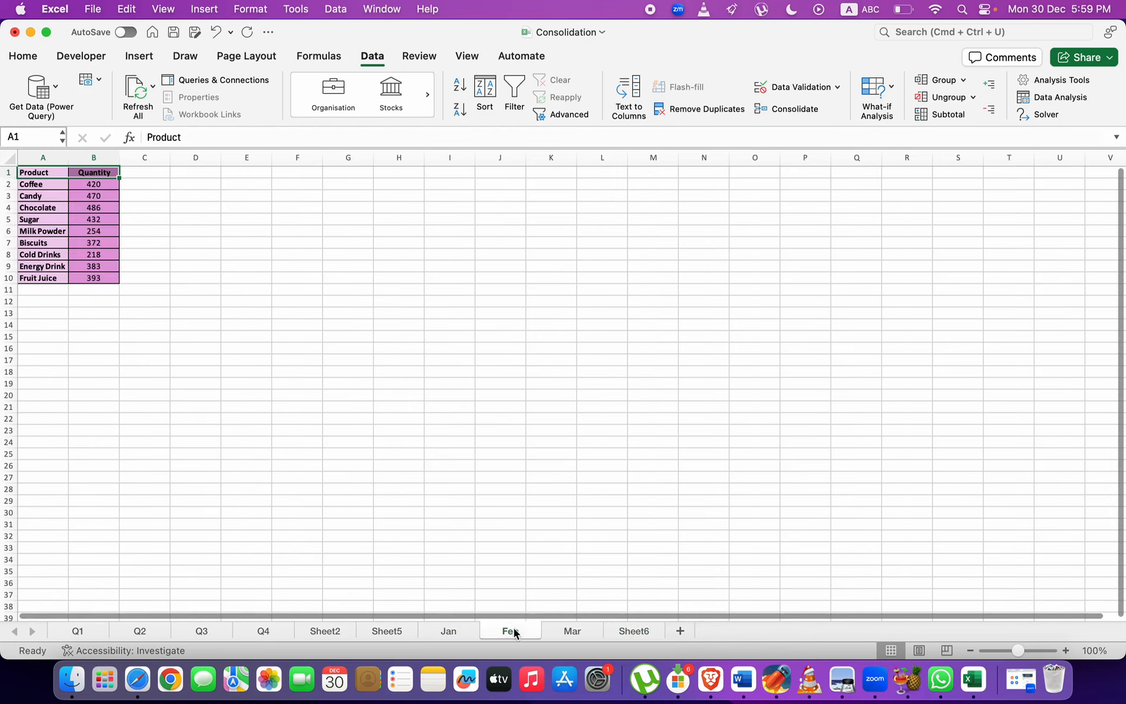
click(109, 185)
click(200, 142)
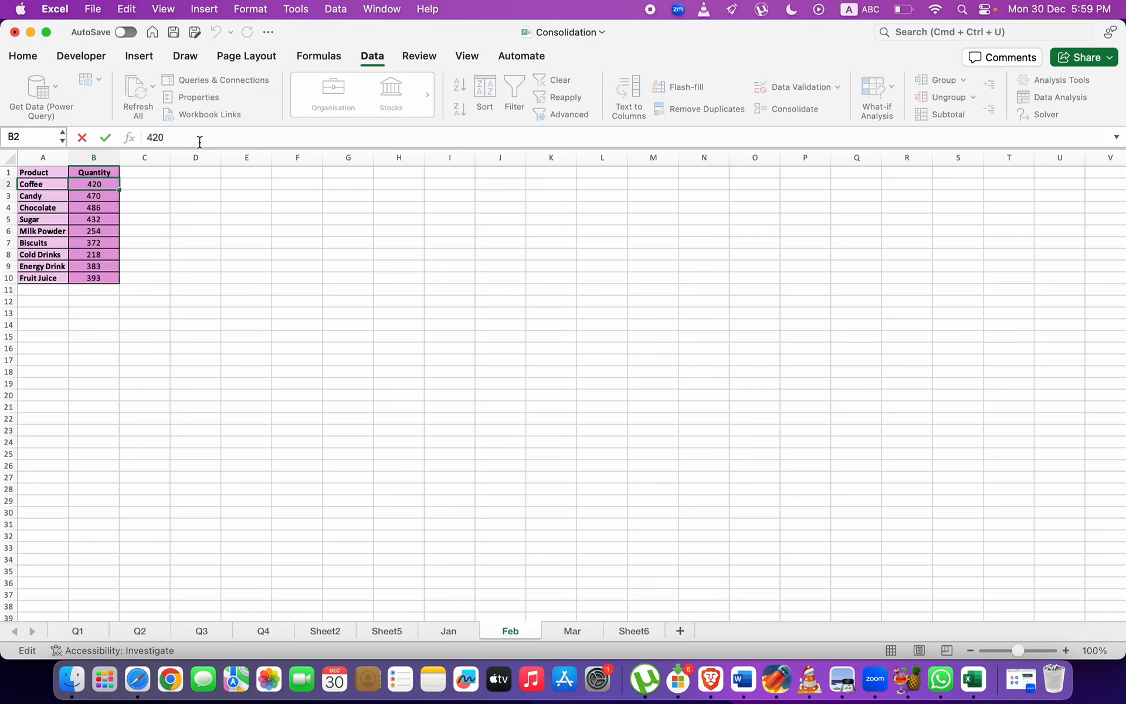
key(BackSpace)
key(BackSpace)
text(00)
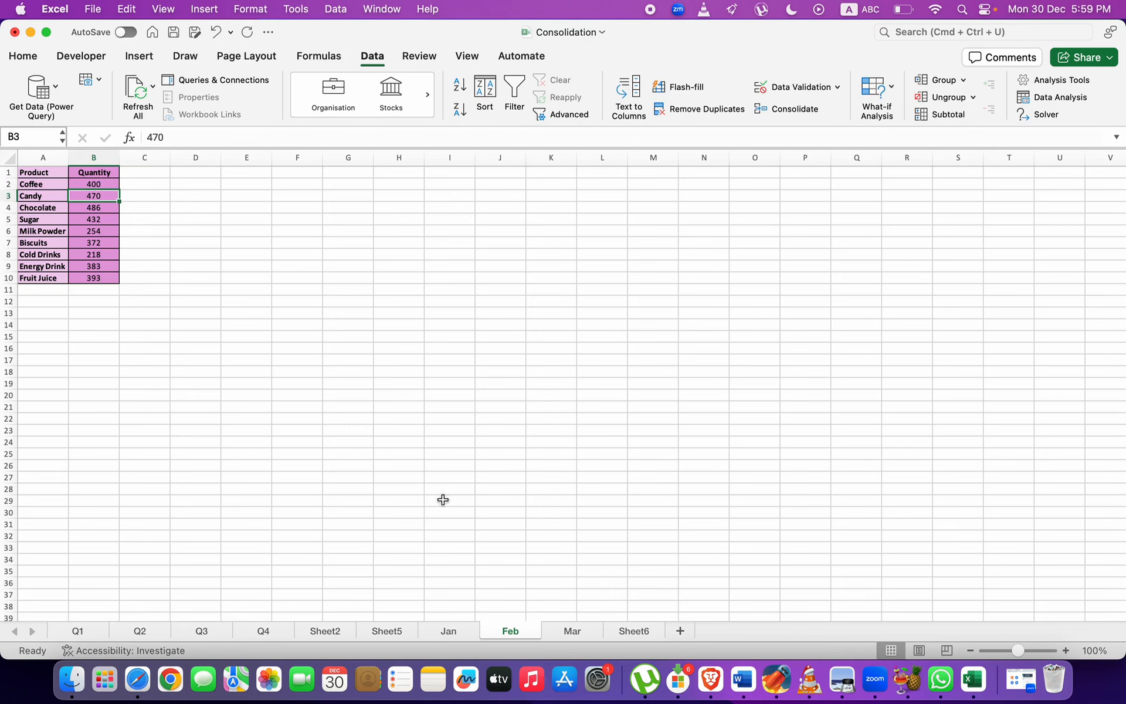
click(622, 631)
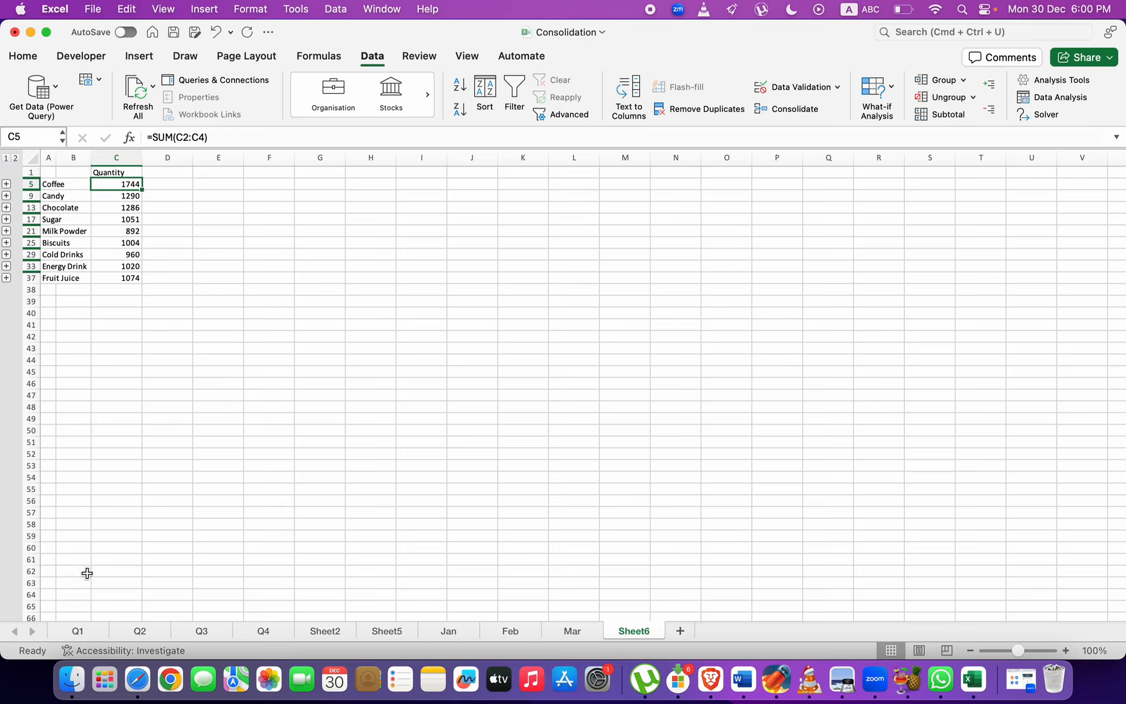
Review the quarterly product tables on the Q1, Q2, Q3 and Q4 sheets.
click(79, 628)
click(134, 630)
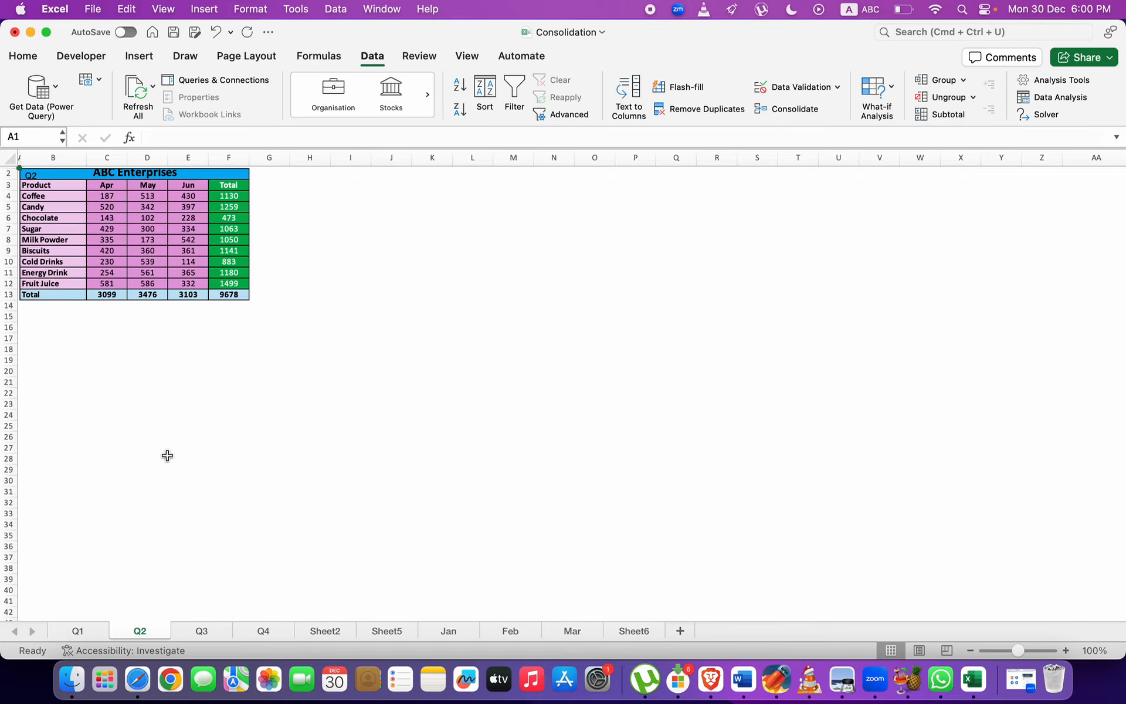
click(210, 625)
click(254, 629)
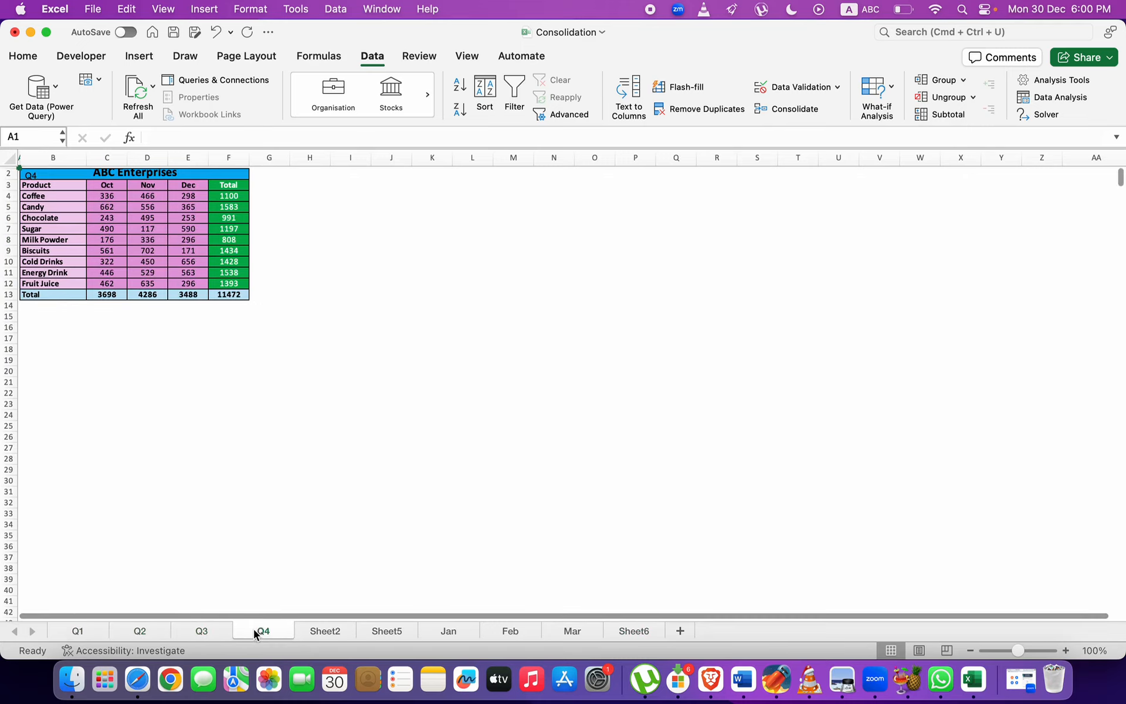
click(76, 632)
click(149, 635)
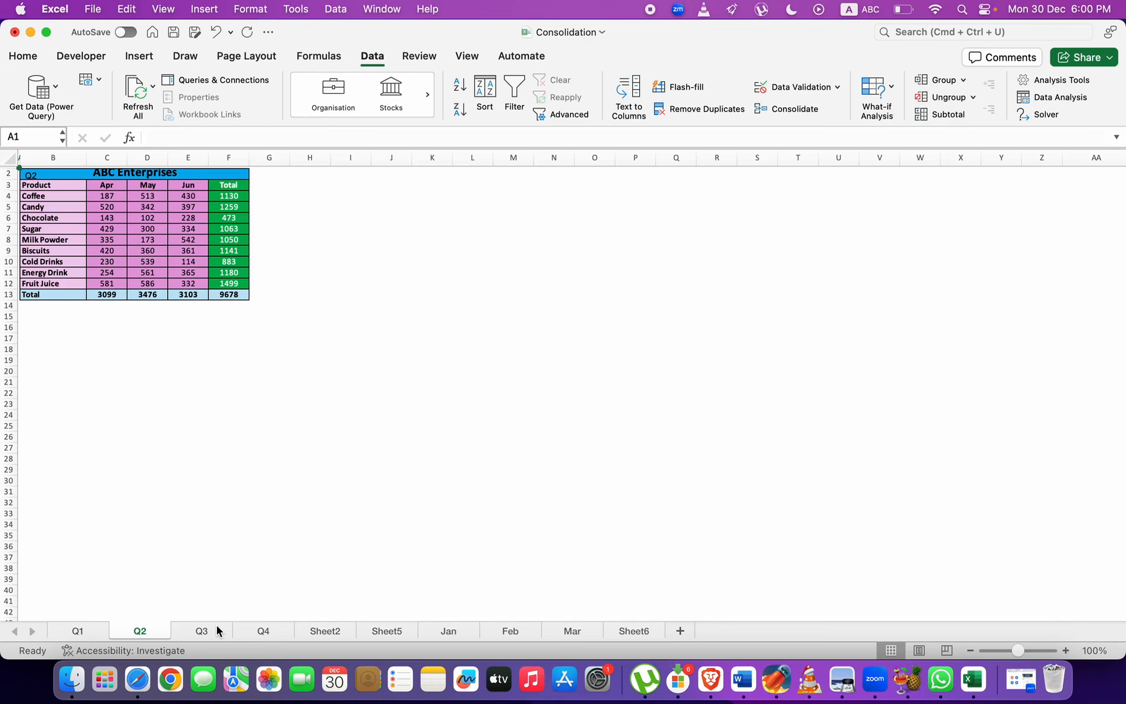
Add a new sheet and start a Sum consolidation there with range B3:F13 of the Q1 sheet as a reference.
click(681, 632)
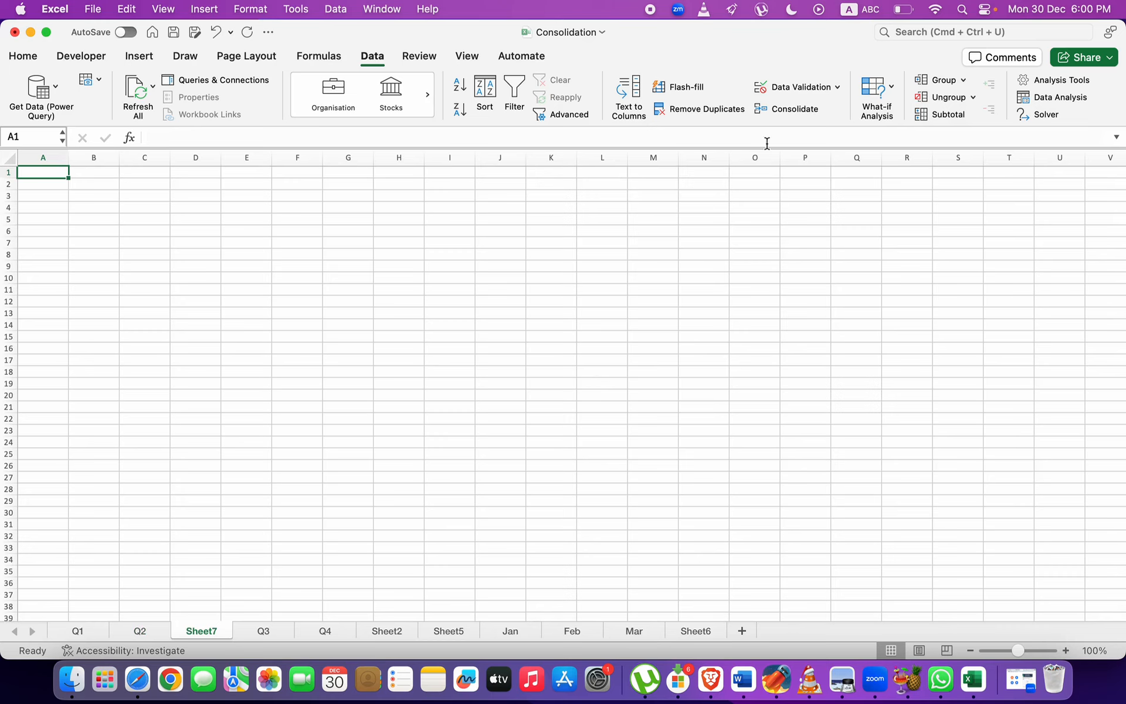
click(780, 114)
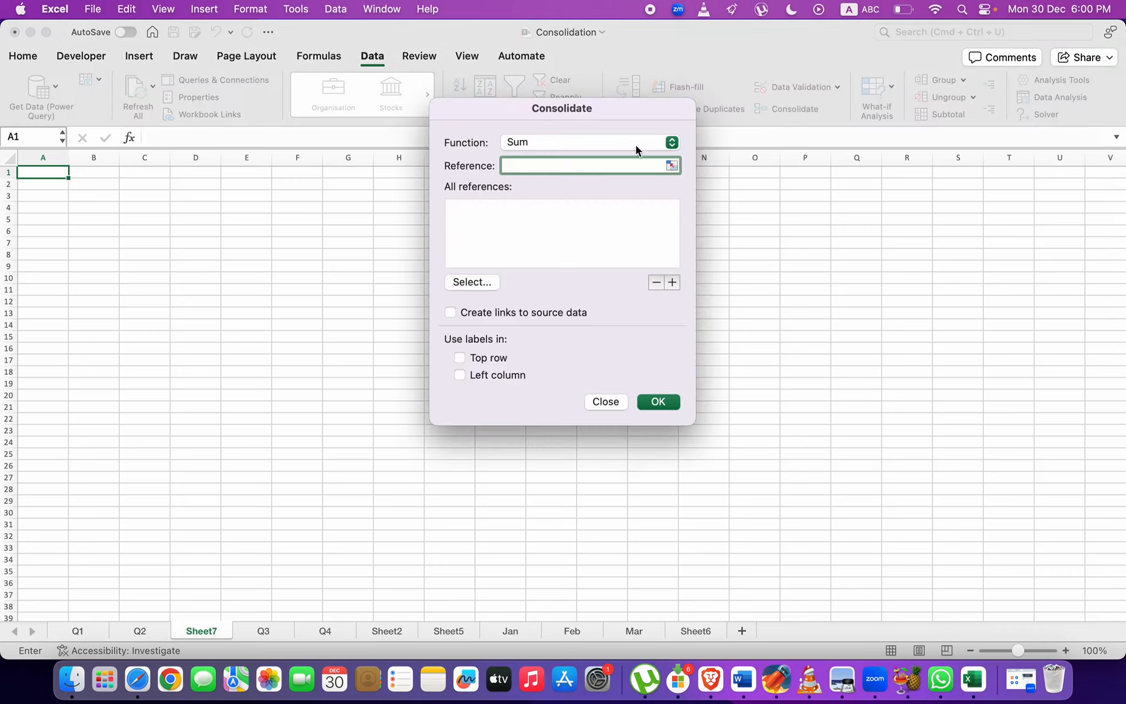
click(670, 166)
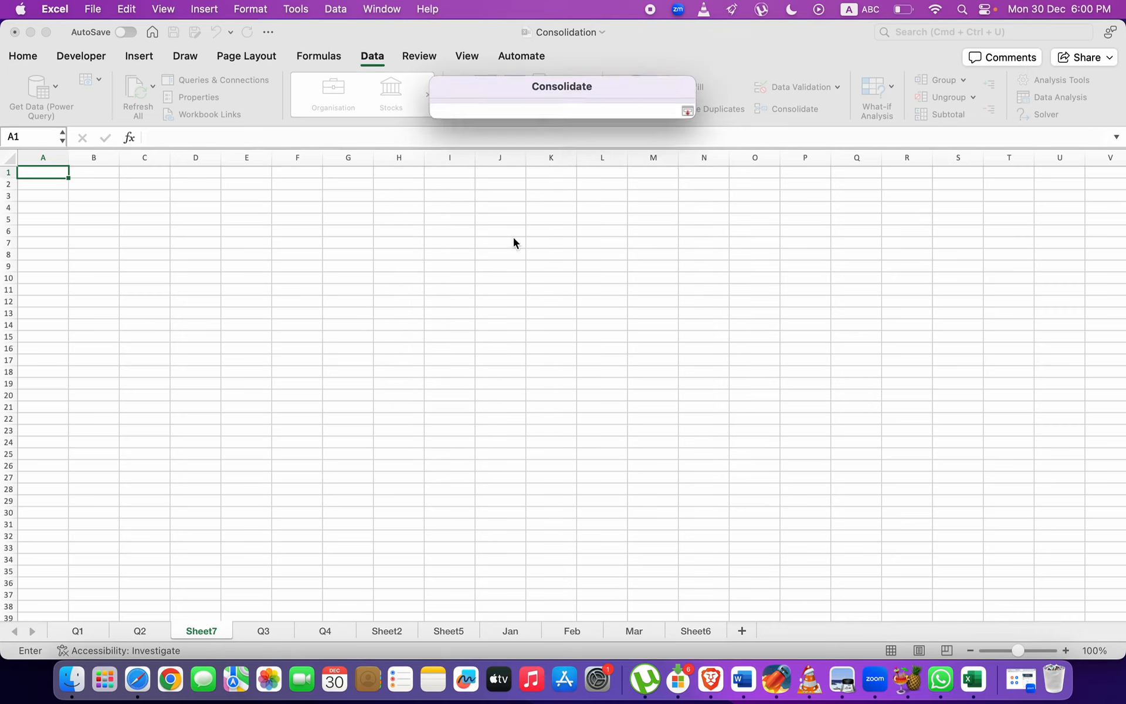
click(86, 630)
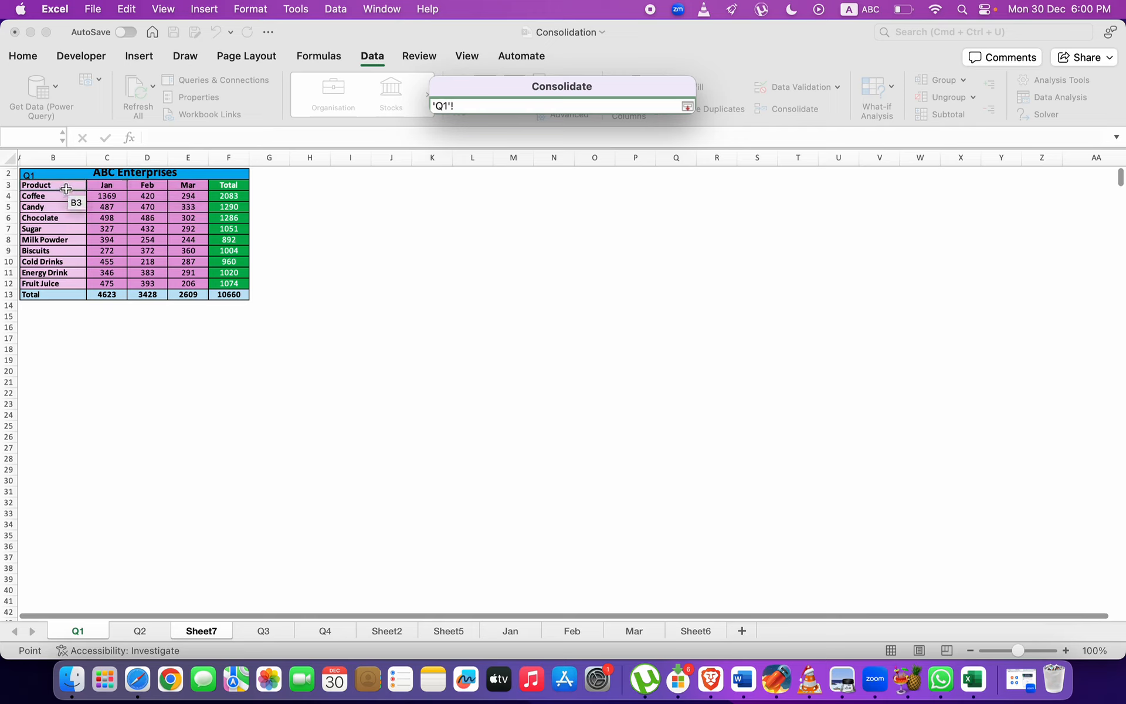
drag(66, 188, 227, 290)
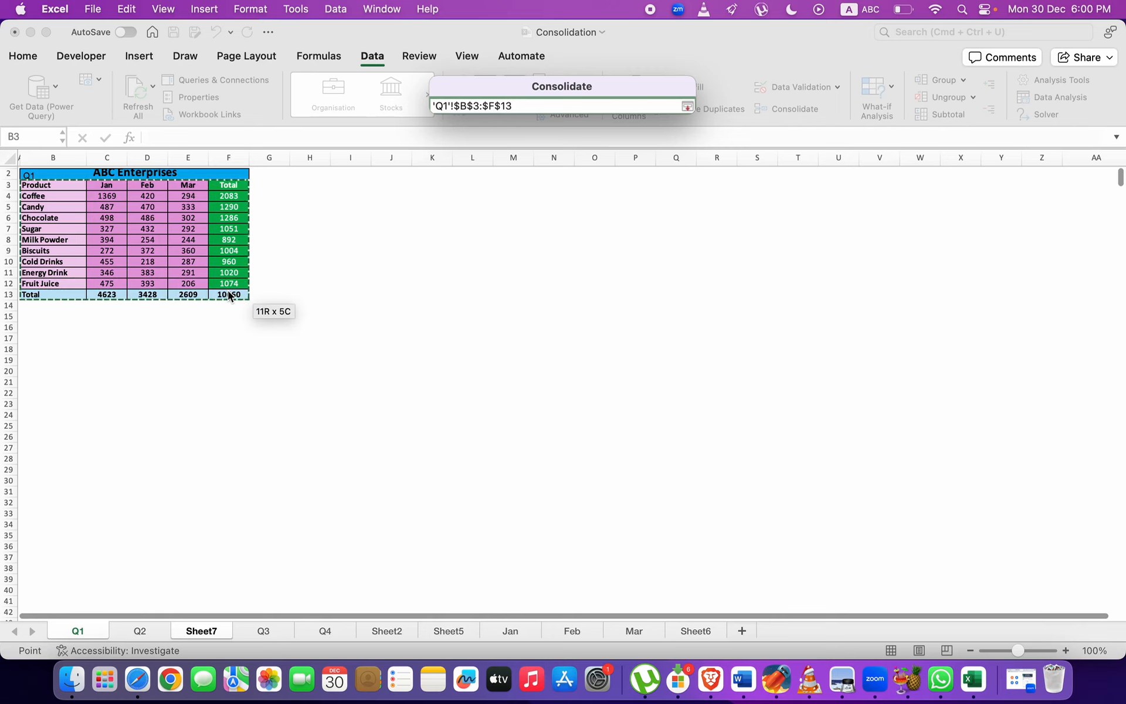
click(687, 106)
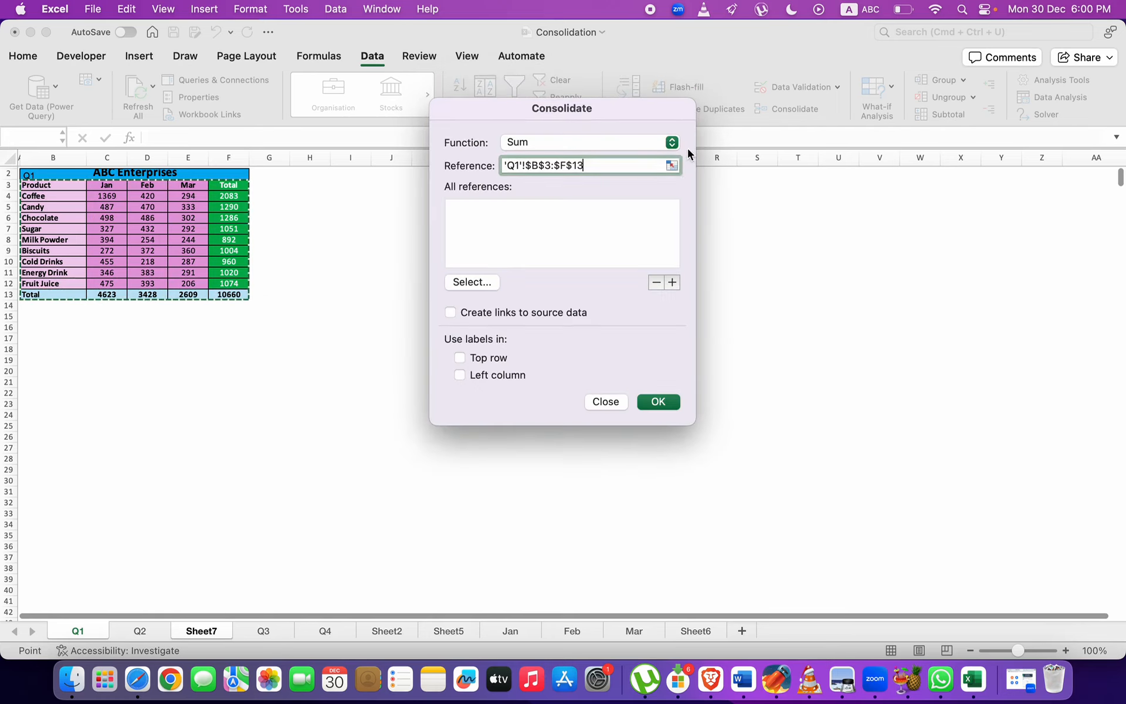
click(674, 284)
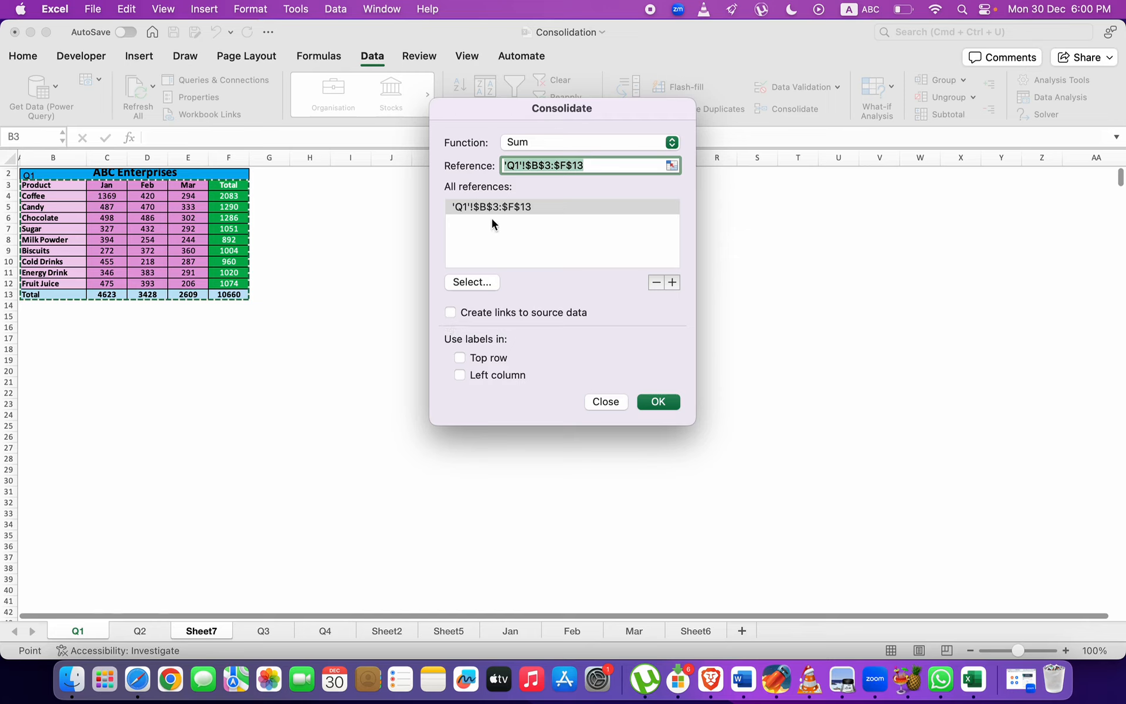
Add range B3:F13 from each of the Q2, Q3 and Q4 sheets to the consolidation references.
click(141, 632)
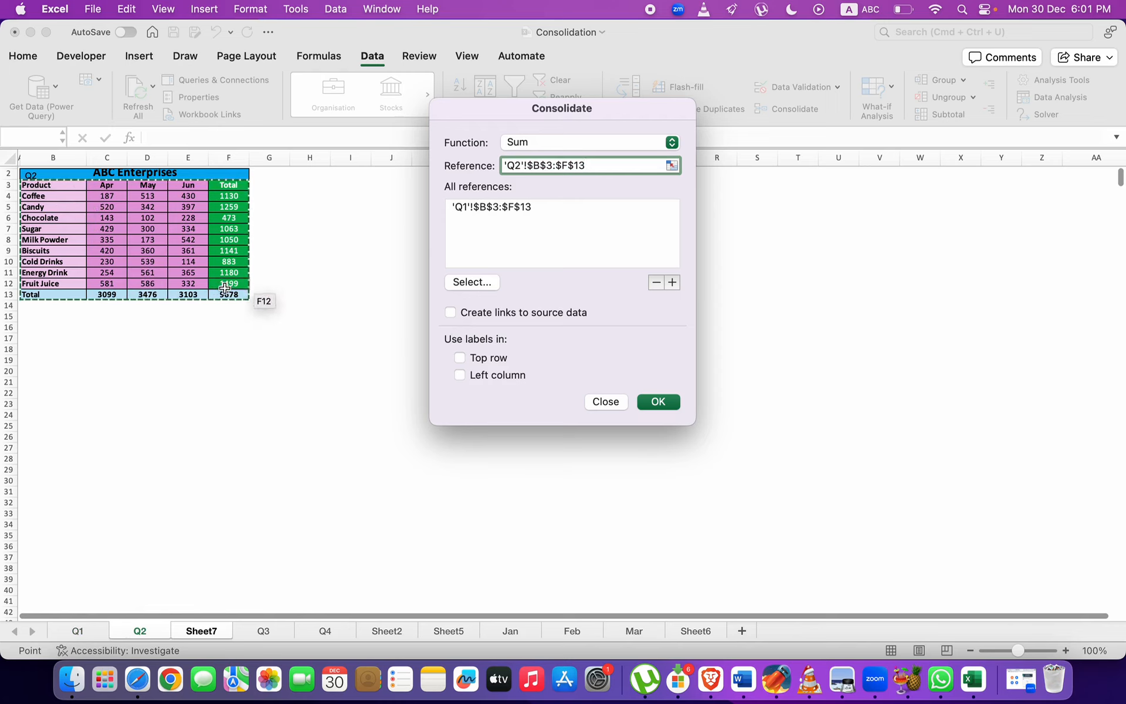
click(672, 282)
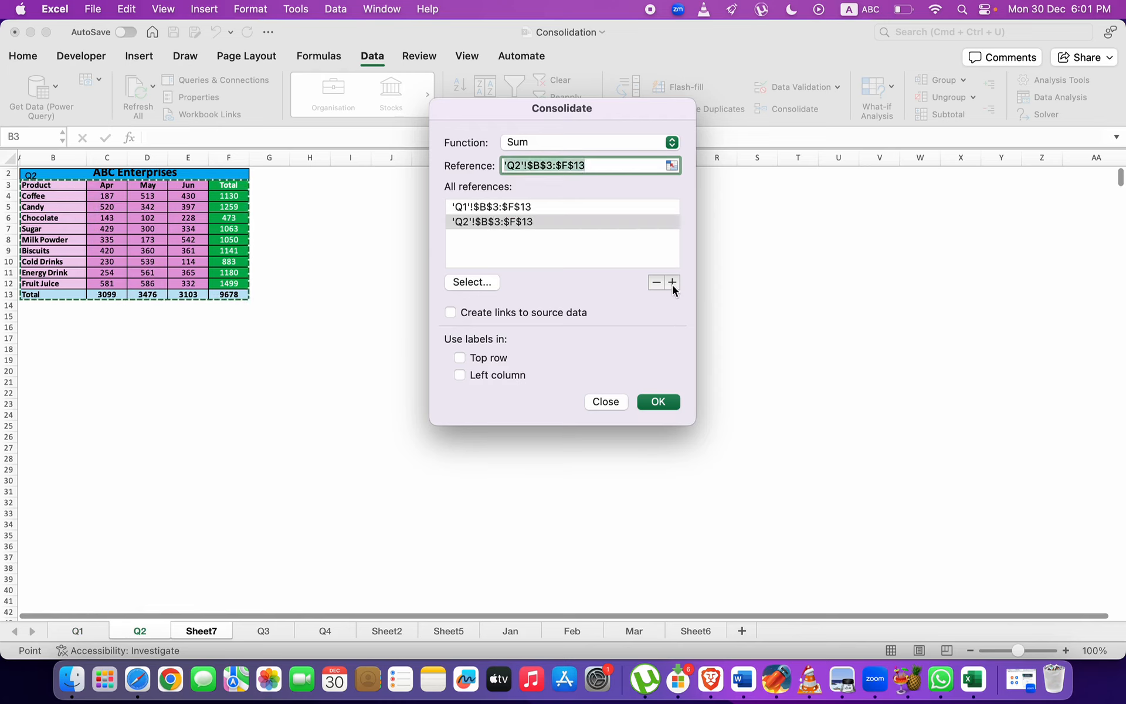
click(672, 166)
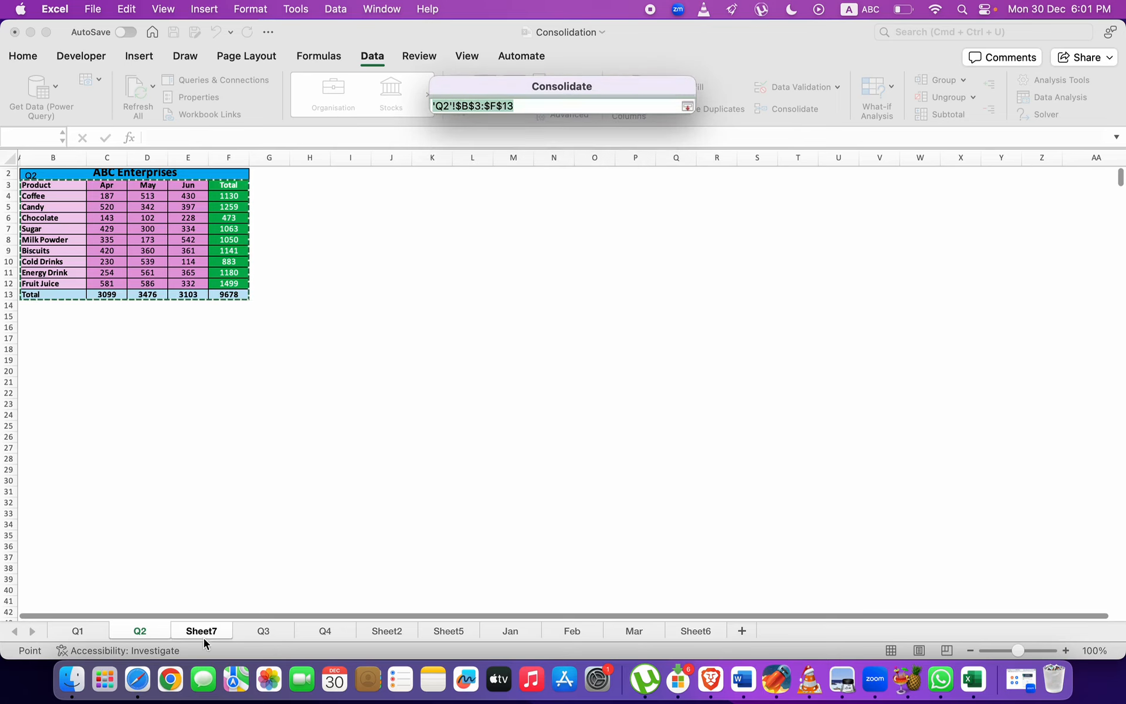
click(264, 630)
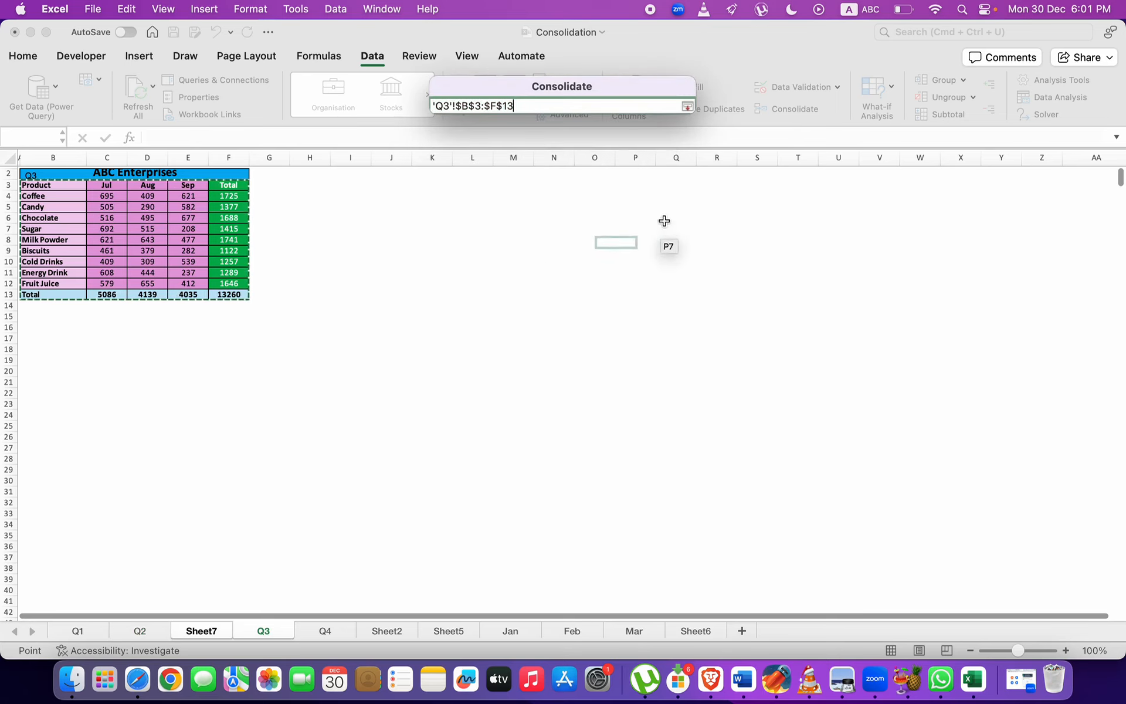
click(689, 106)
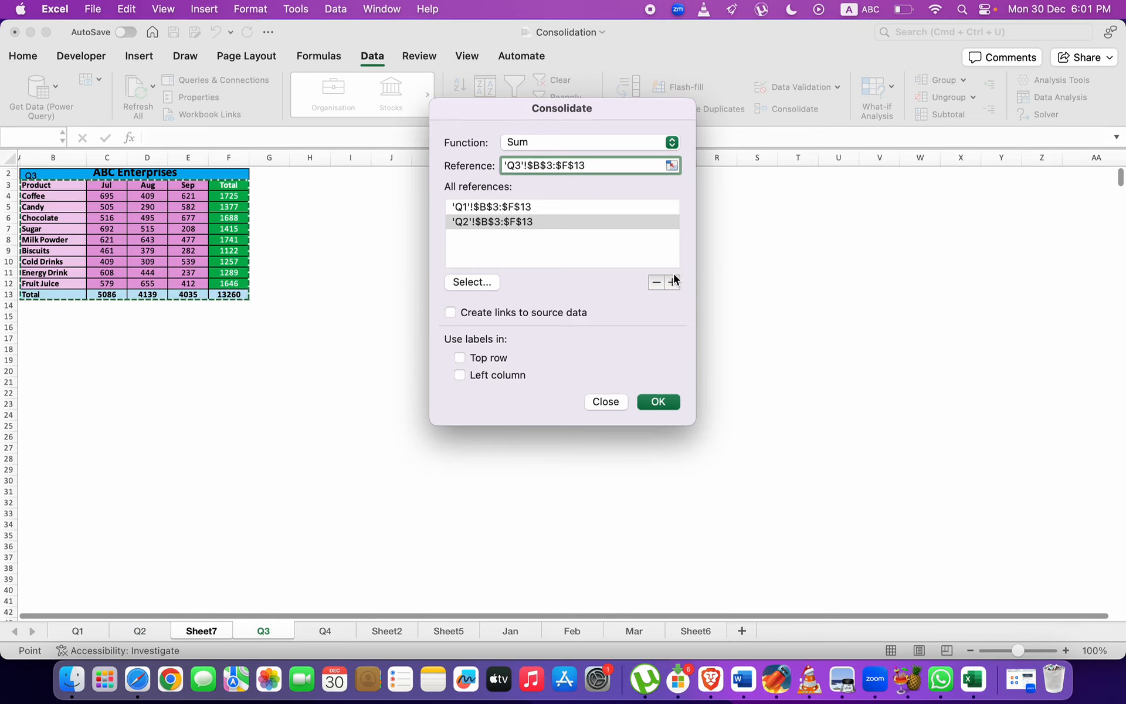
click(673, 281)
click(671, 164)
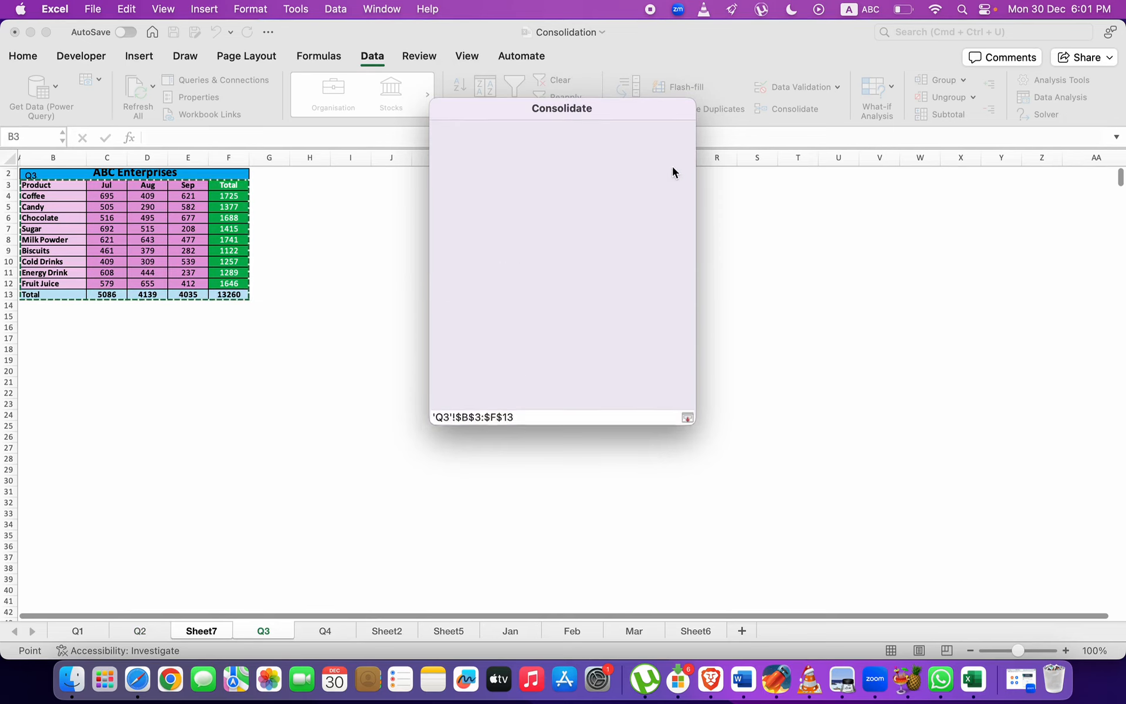
click(325, 630)
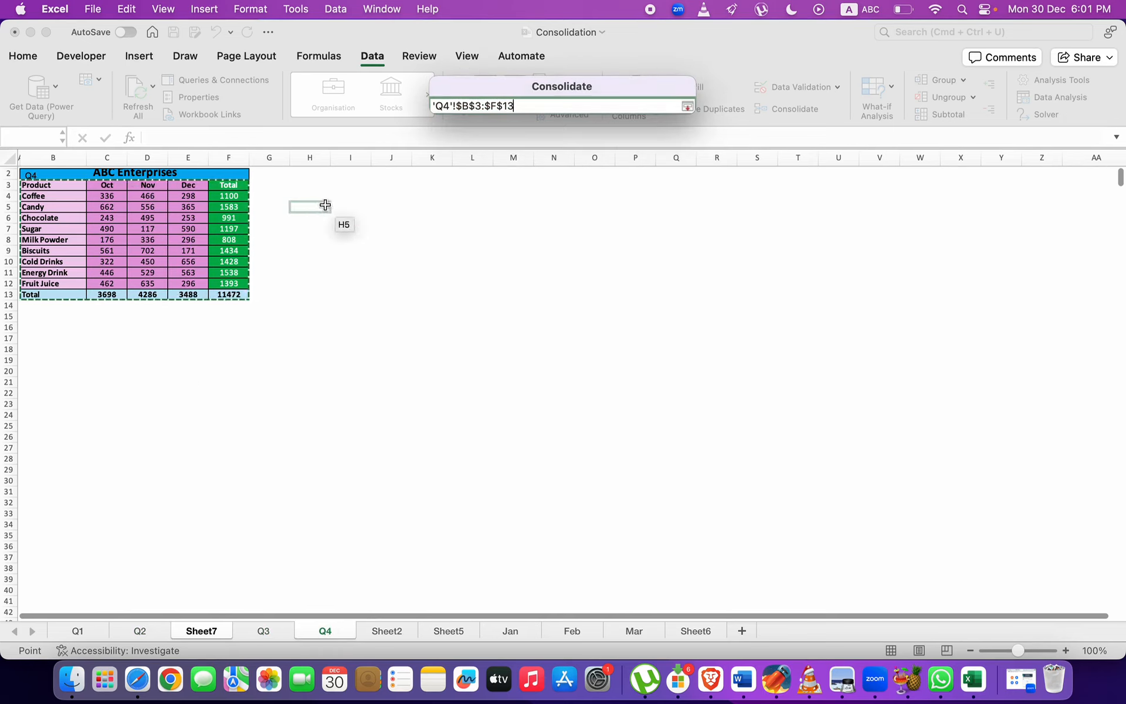
click(688, 106)
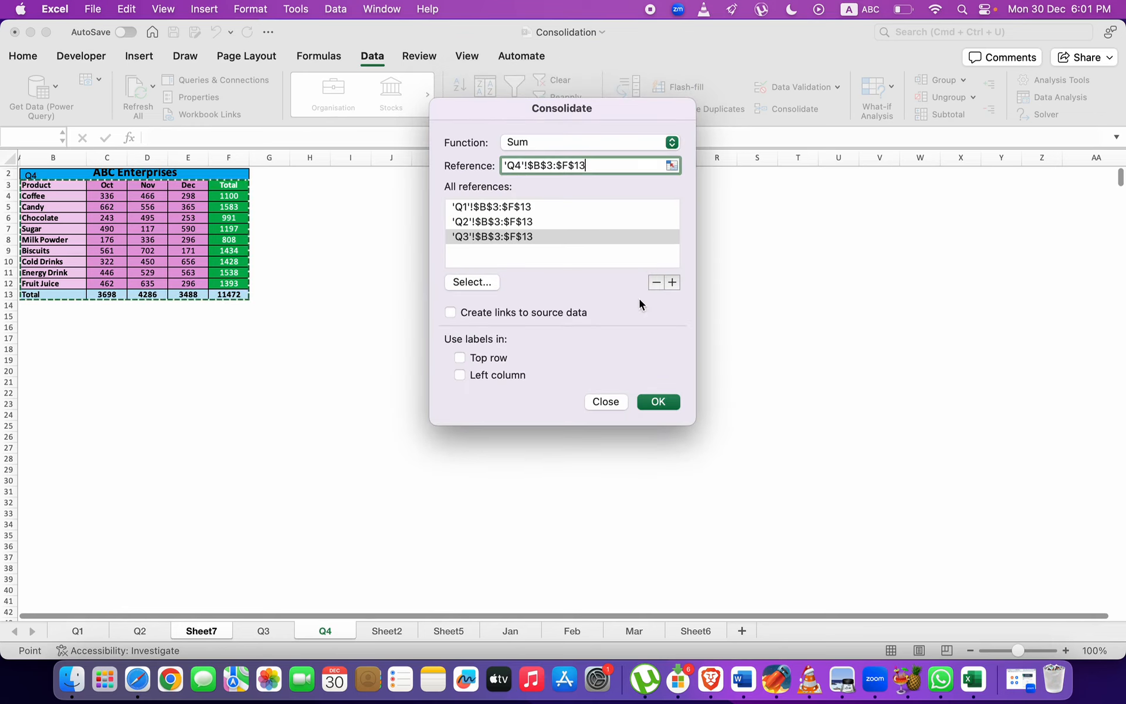
click(666, 282)
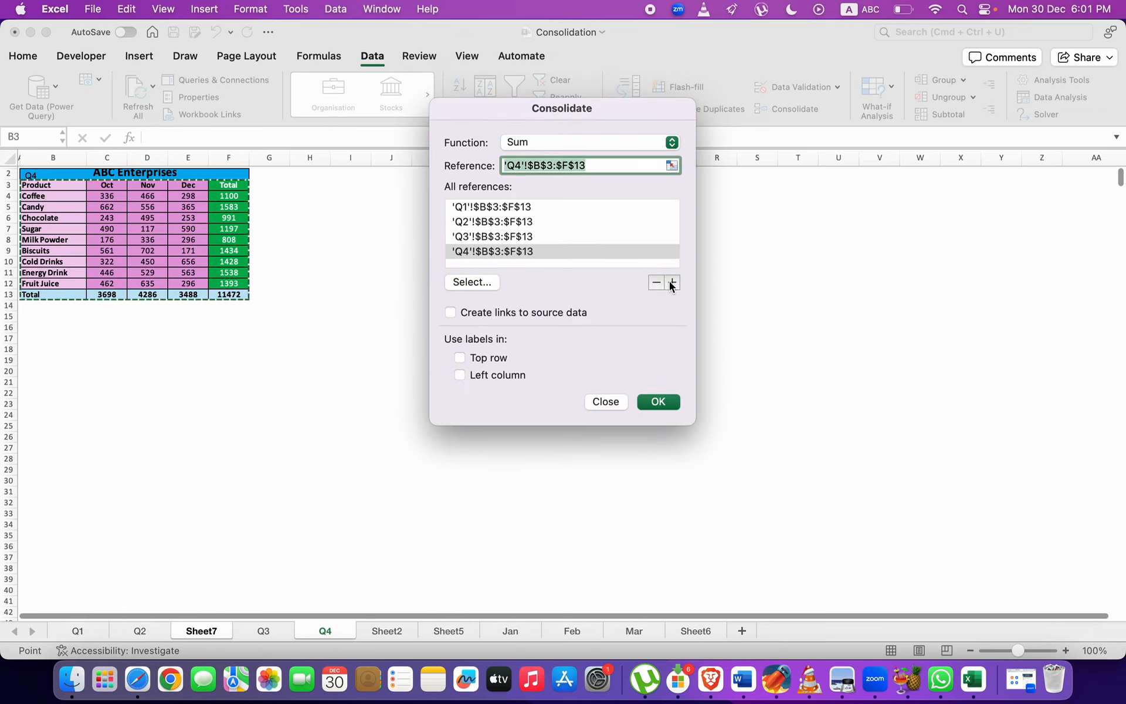
Run the quarterly consolidation with links to source data and labels from the top row and left column.
click(451, 313)
click(460, 359)
click(658, 402)
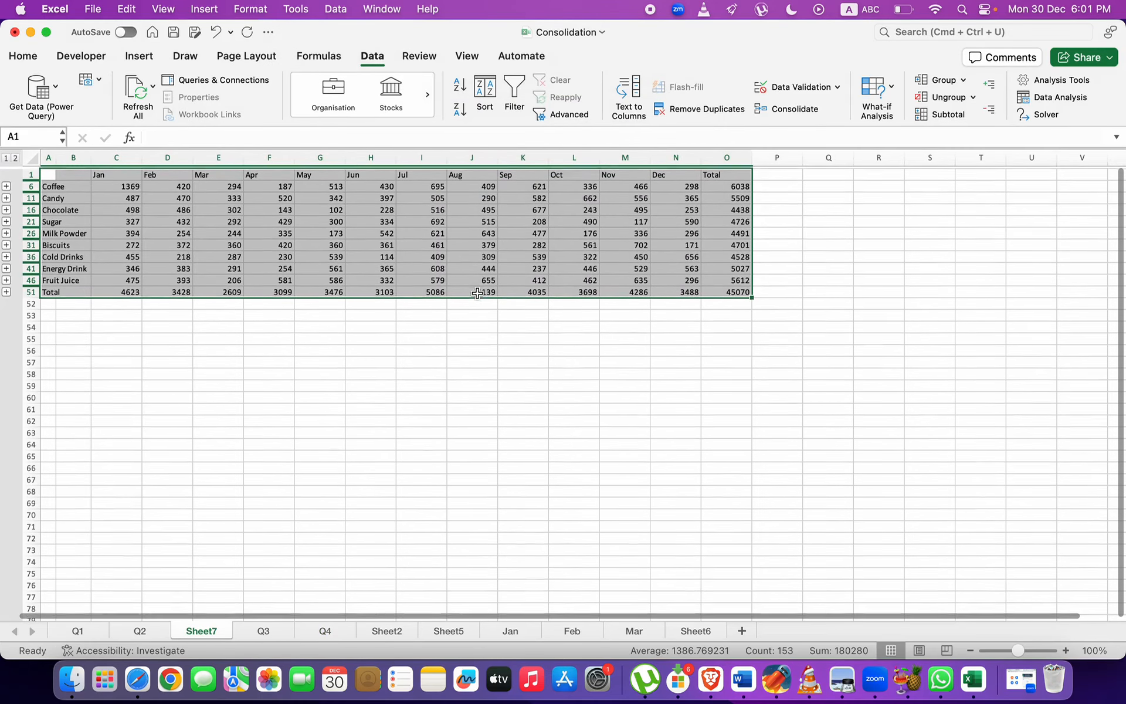
Examine the consolidated monthly figures on Sheet7 and compare them with the Q1, Q2, Mar and Sheet6 sheets.
drag(123, 171, 721, 292)
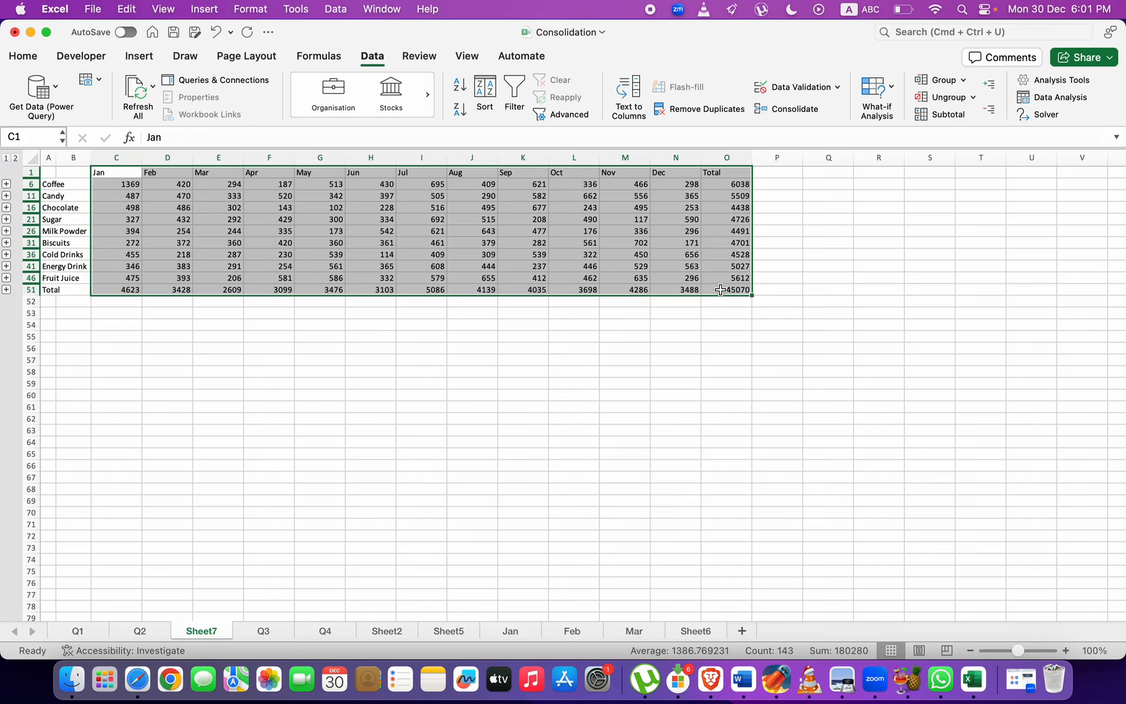
click(78, 631)
click(141, 631)
click(191, 632)
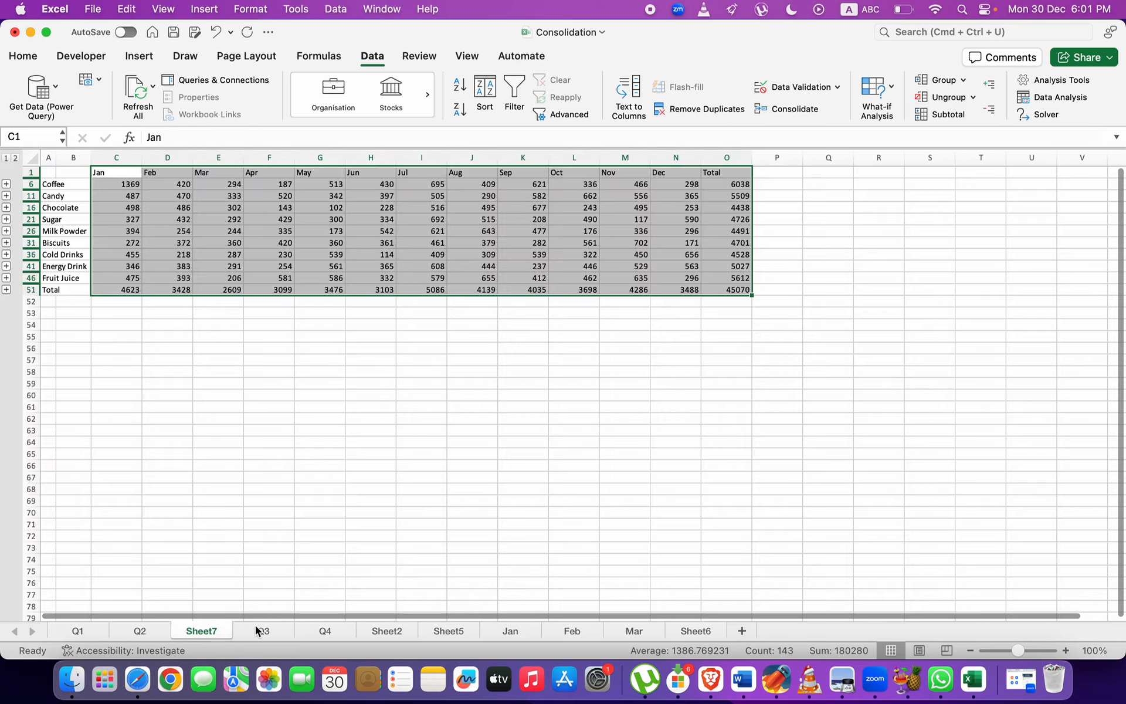
click(697, 632)
click(636, 632)
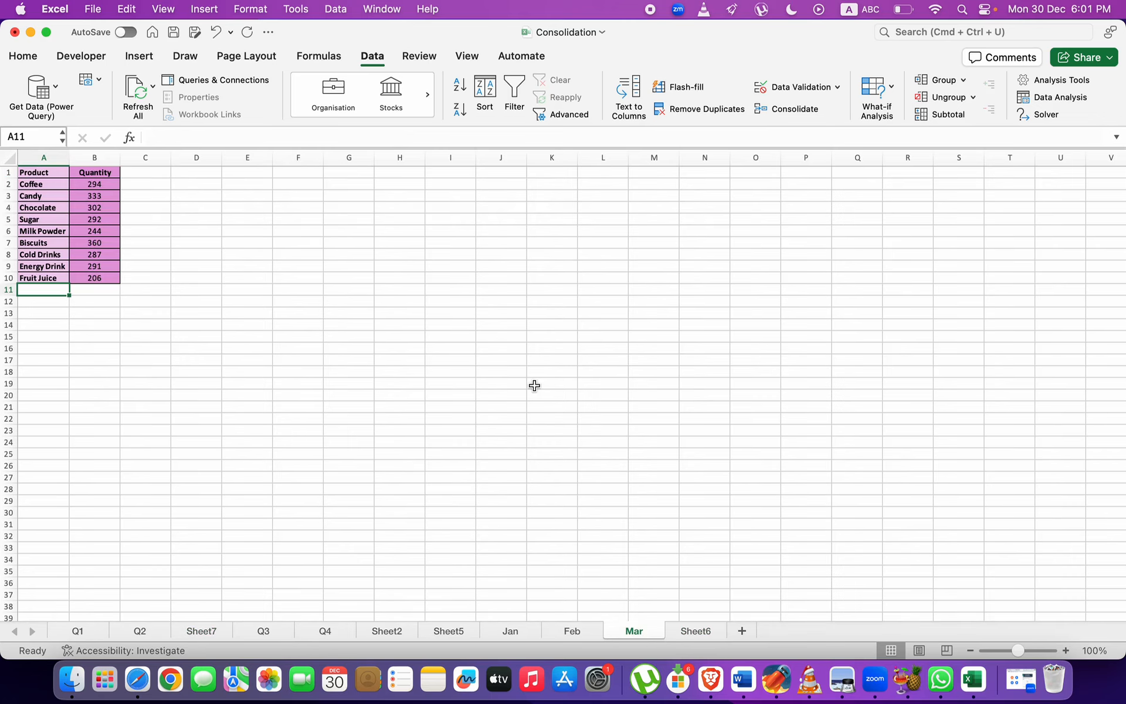
click(90, 628)
click(123, 631)
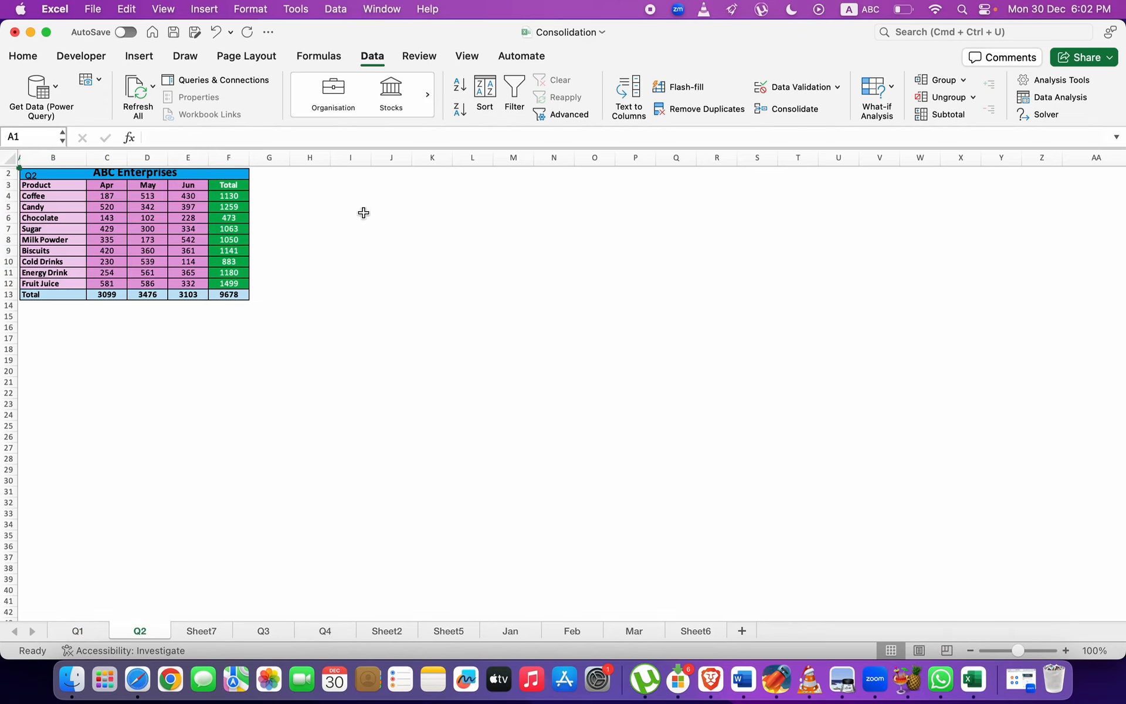
Open the recent workbook "pivot table from multiple sheets" and go to its South sheet.
click(23, 56)
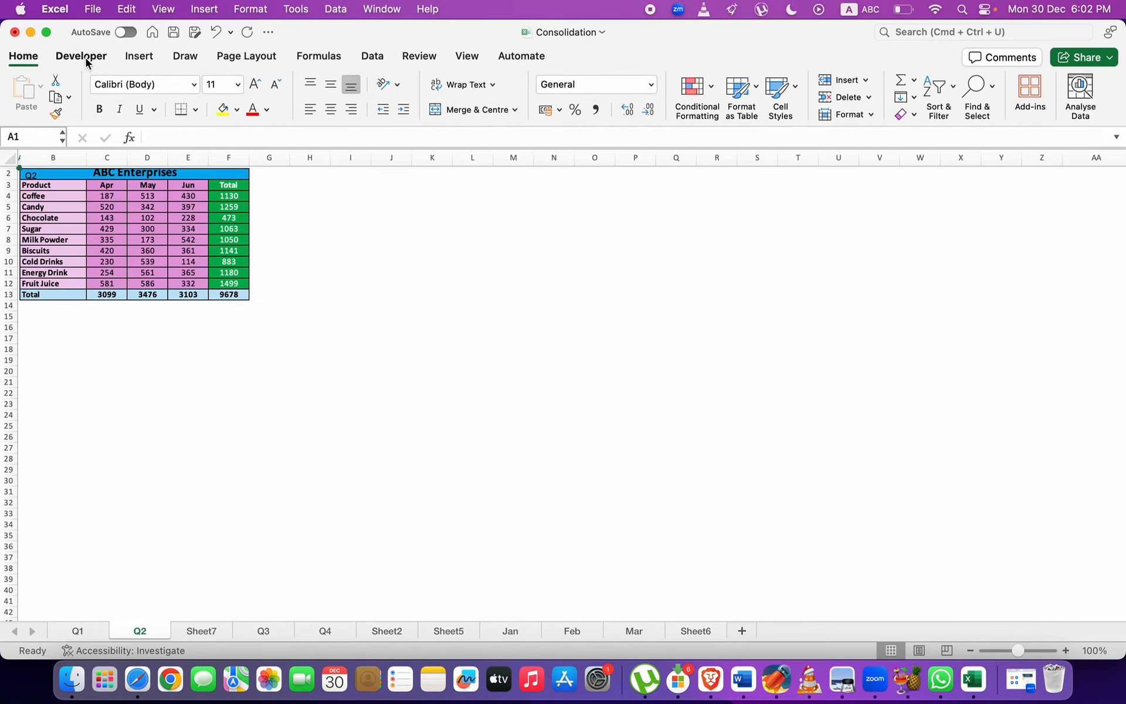
click(93, 9)
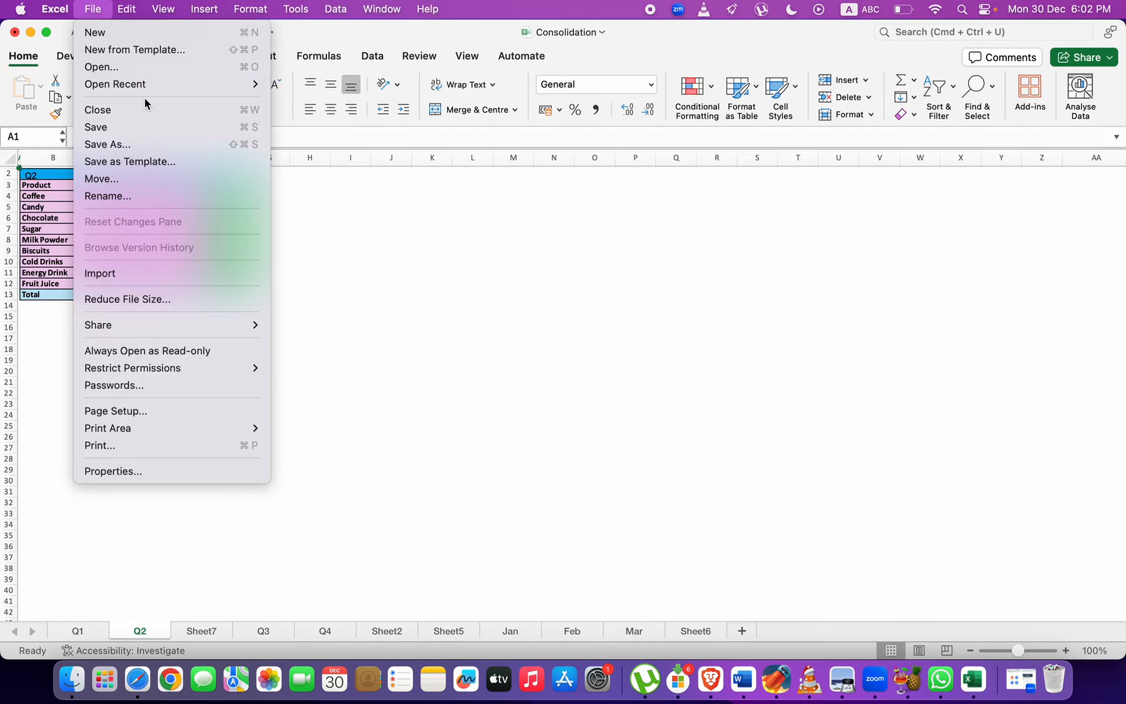
mouse_move(164, 94)
click(379, 101)
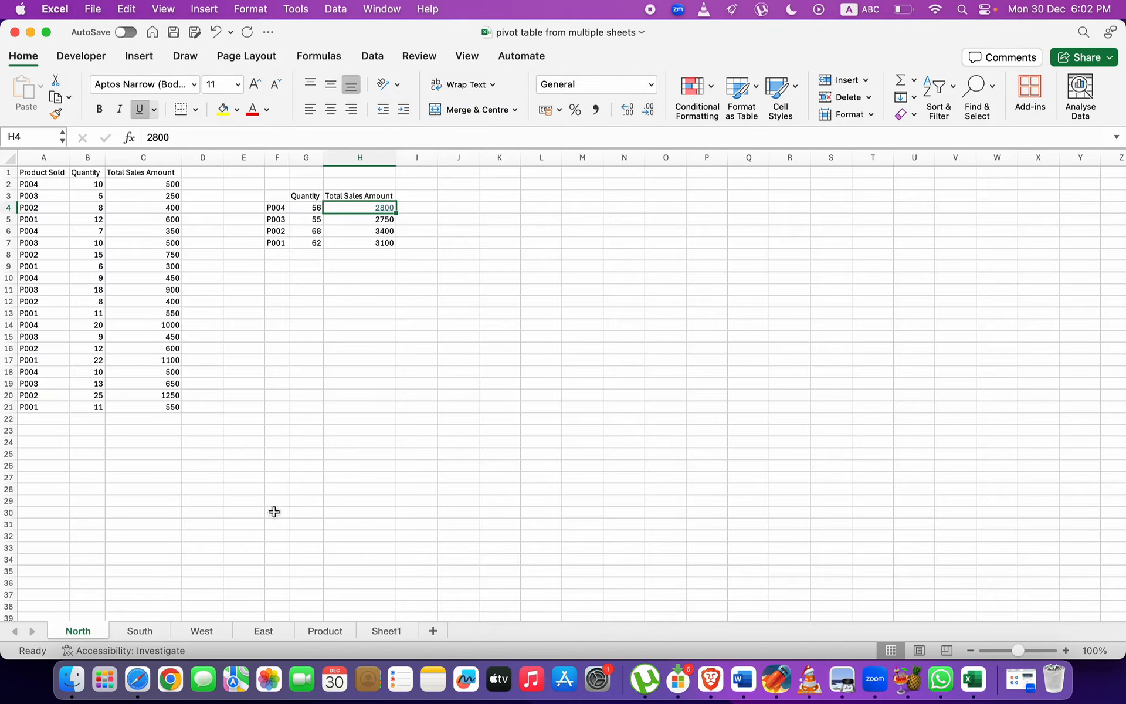
click(140, 631)
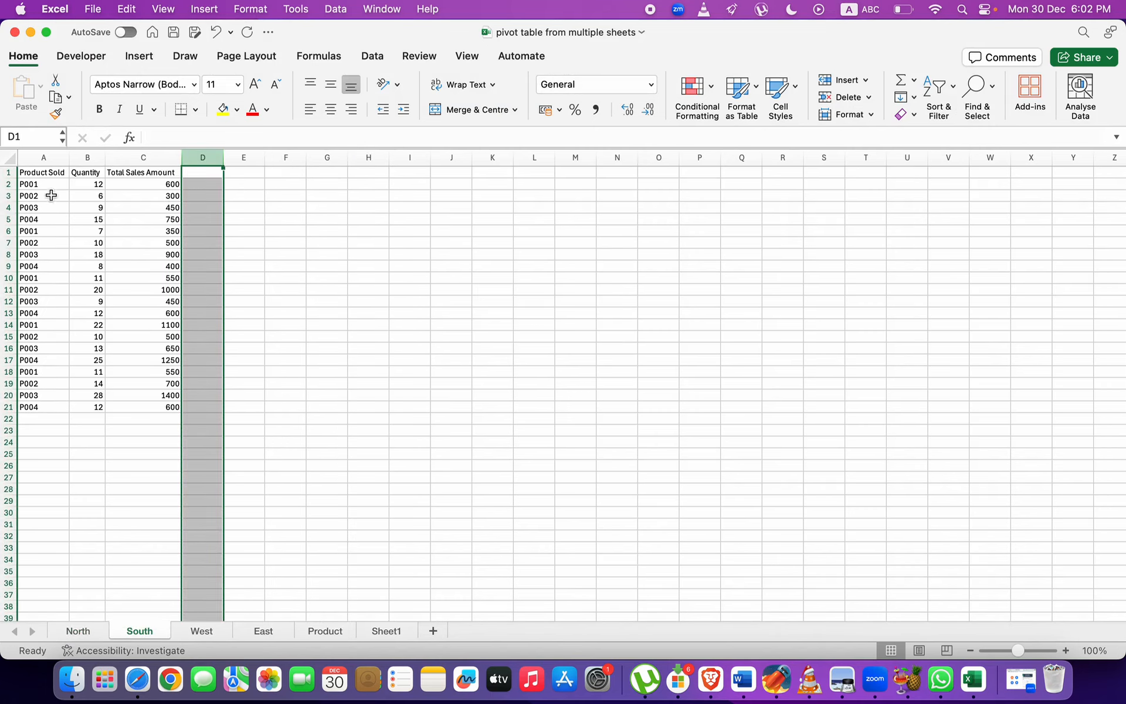
Examine the product codes in the Product Sold column, A1:A21, of the South sheet.
click(276, 216)
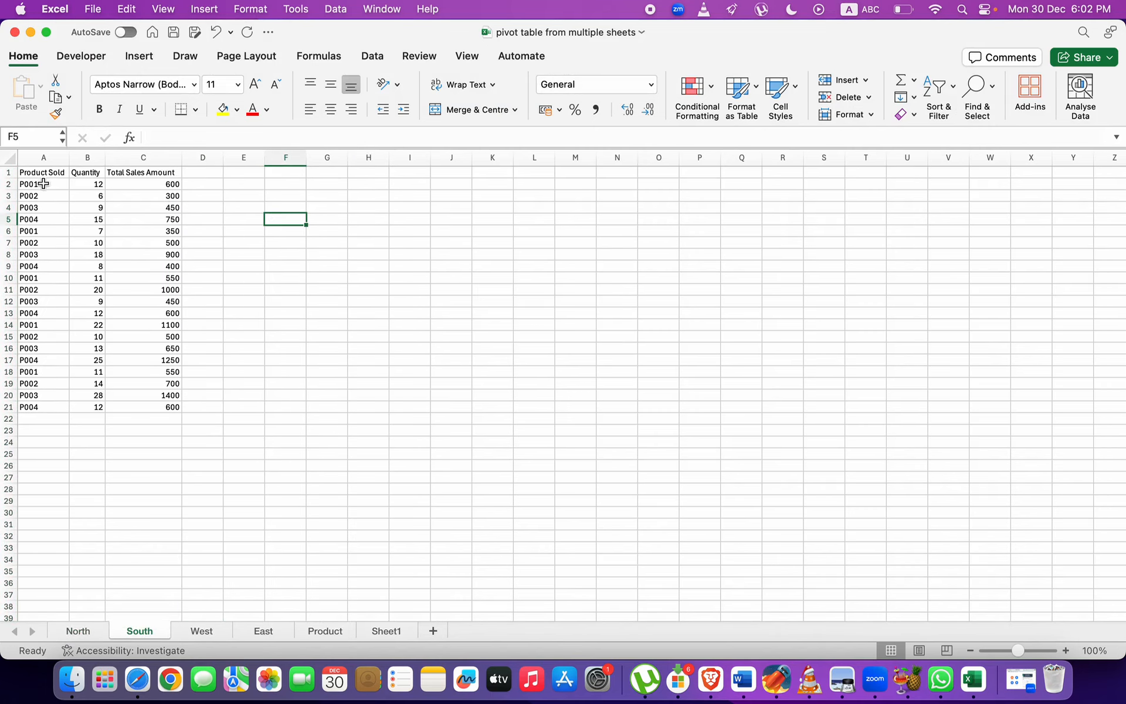
drag(32, 176, 52, 409)
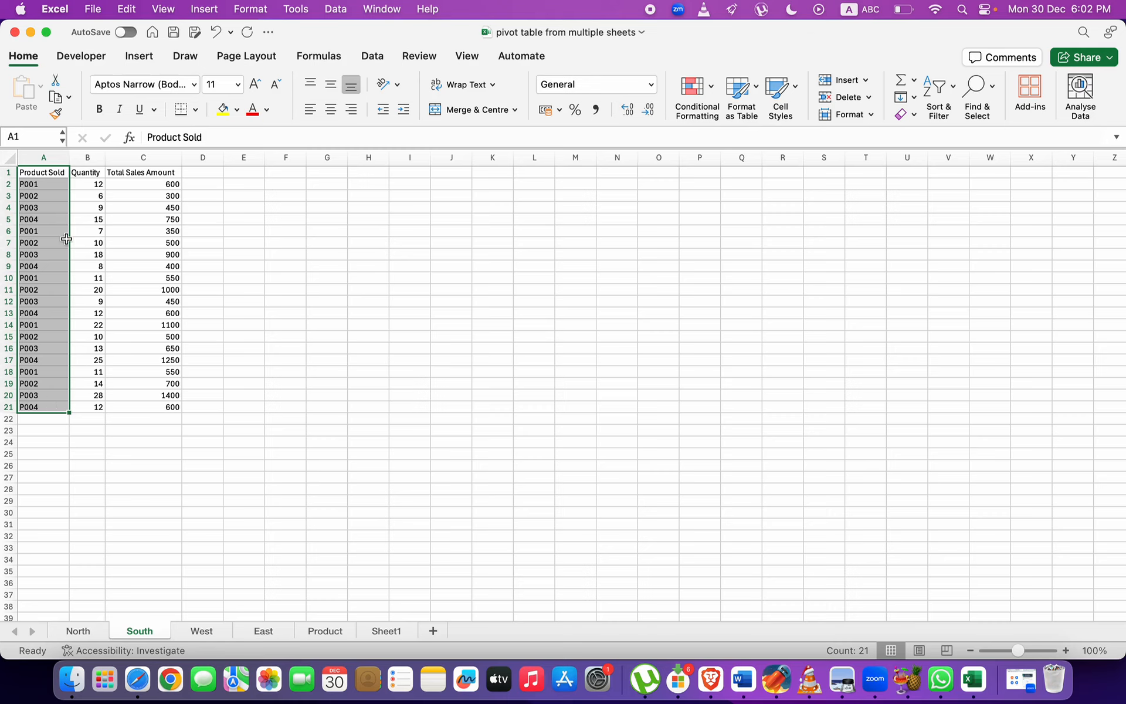
drag(47, 171, 43, 407)
click(285, 256)
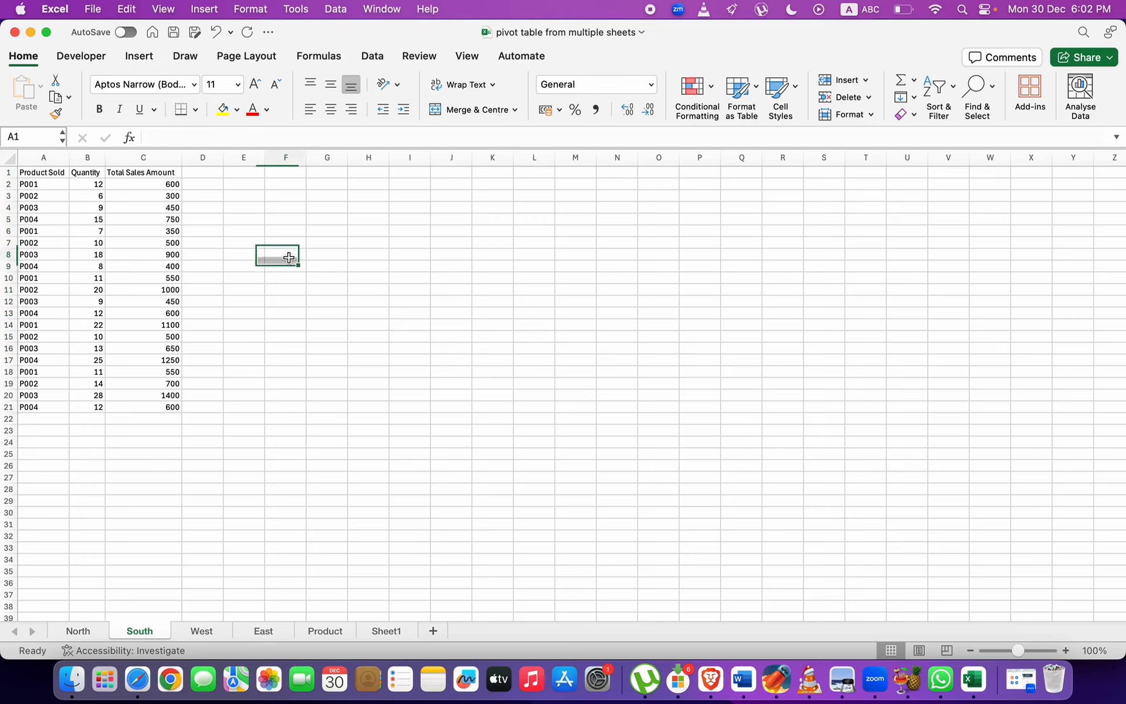
Start a Sum consolidation at cell F2 of the South sheet with A1:C21 as the source range.
click(298, 201)
click(294, 188)
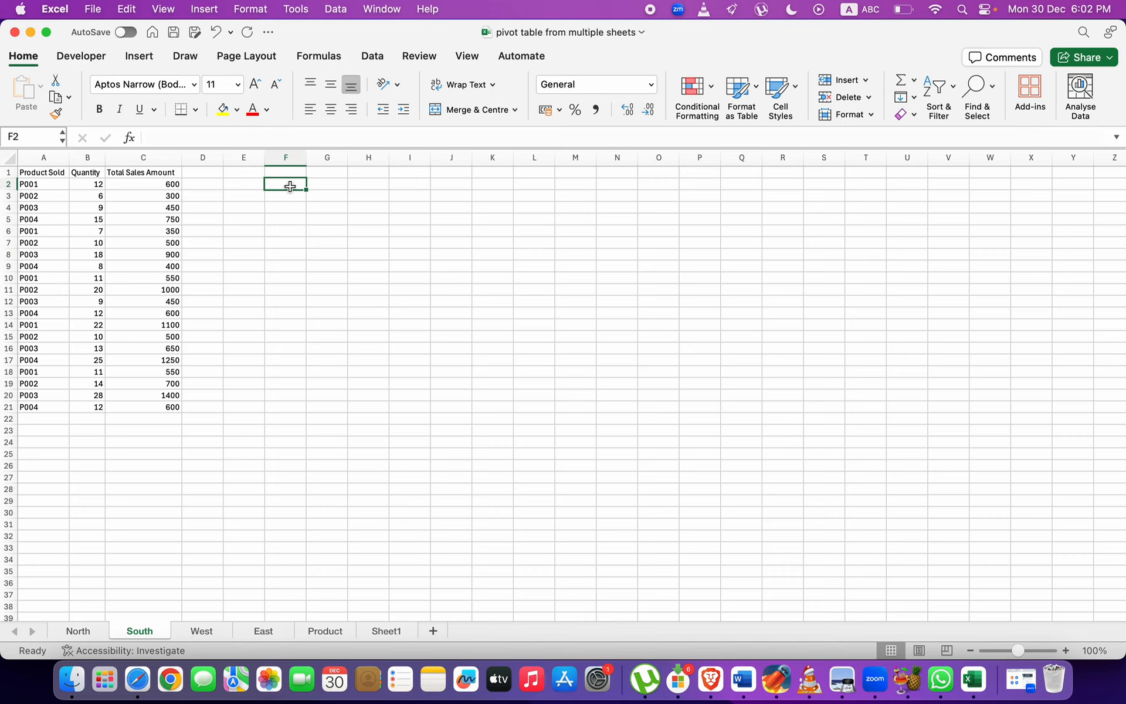
click(380, 59)
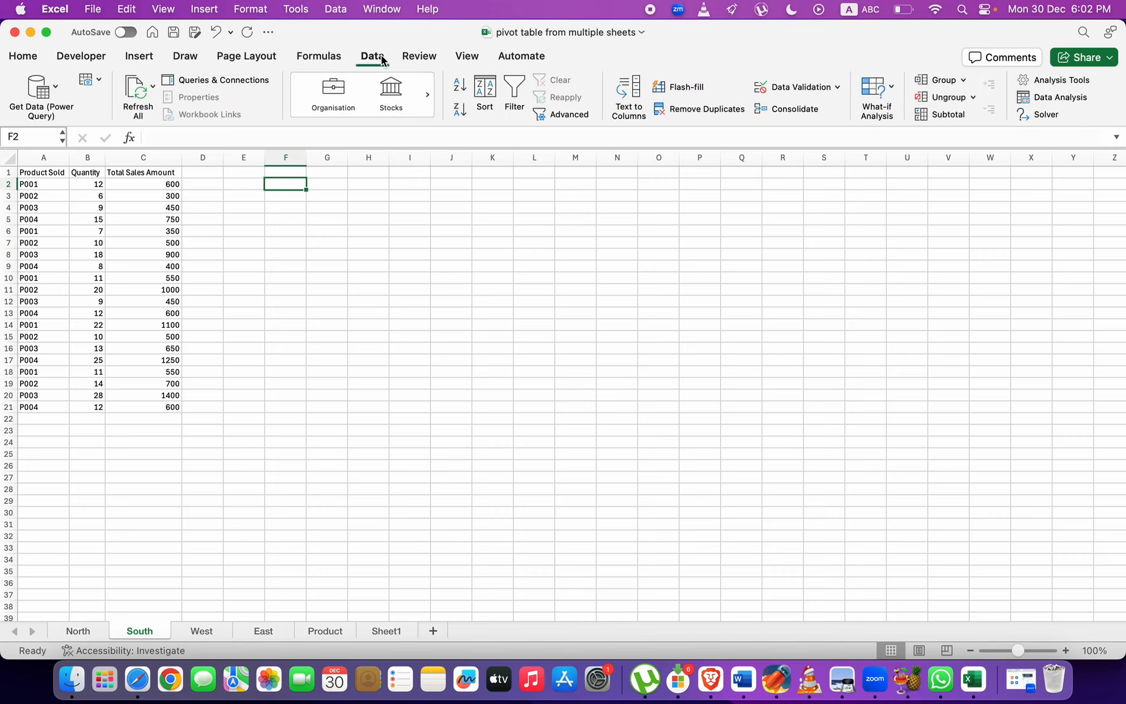
click(781, 111)
click(668, 166)
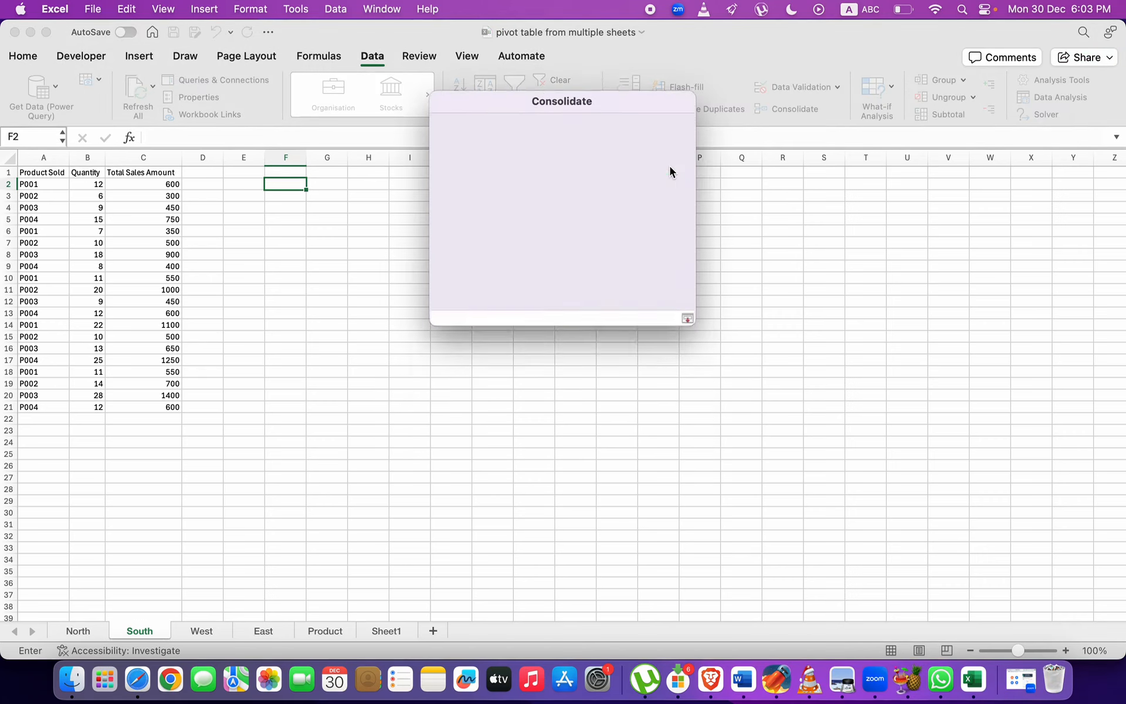
drag(26, 173, 170, 404)
key(Return)
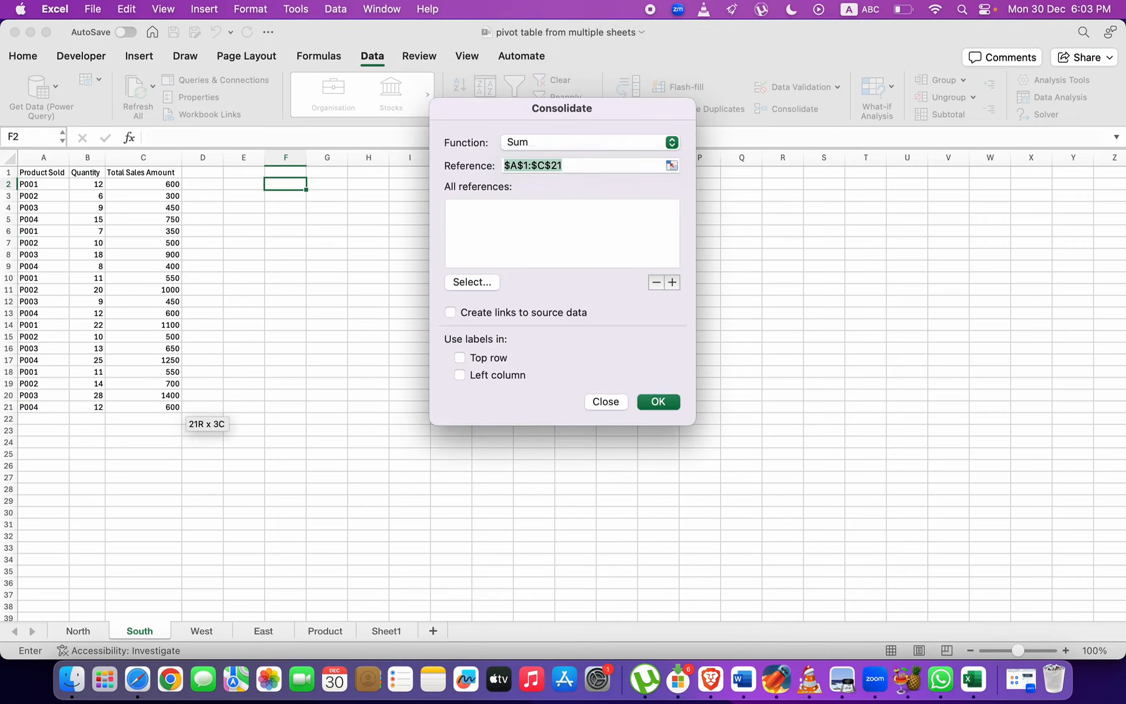
Add the range to the references and run the consolidation with labels from the top row and left column.
click(460, 358)
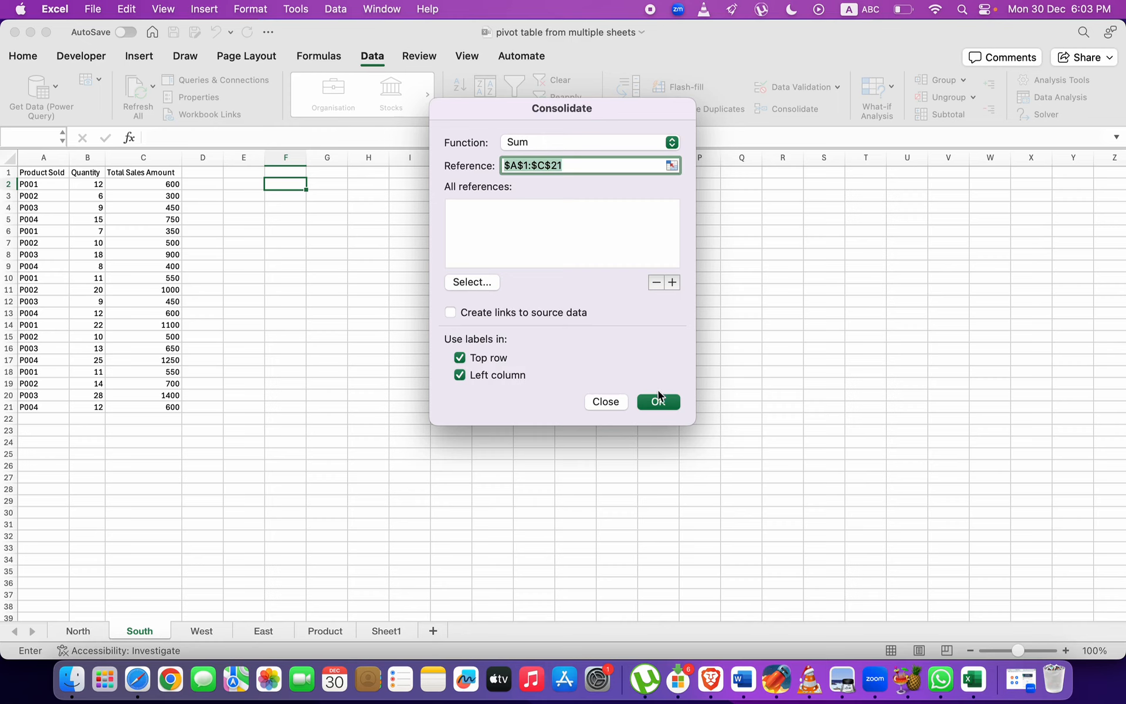
click(672, 282)
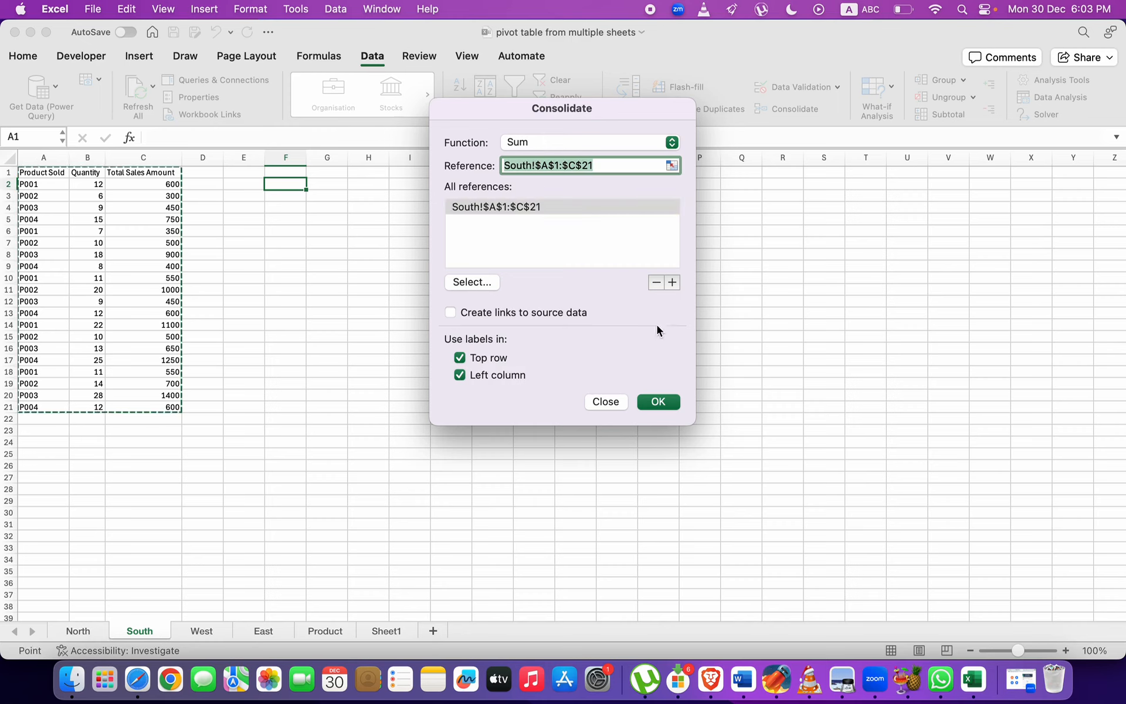
click(658, 402)
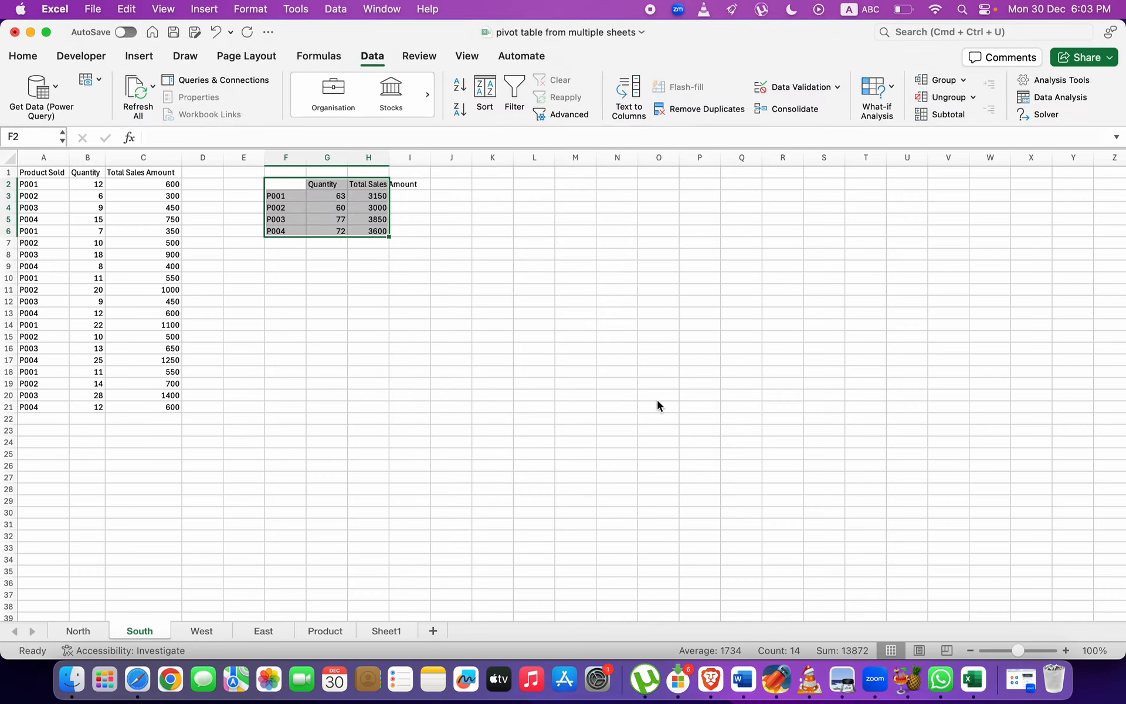
Narrow column F and auto-fit column H of the South sheet's consolidated table, and review its quantity and sales totals.
drag(305, 157, 290, 157)
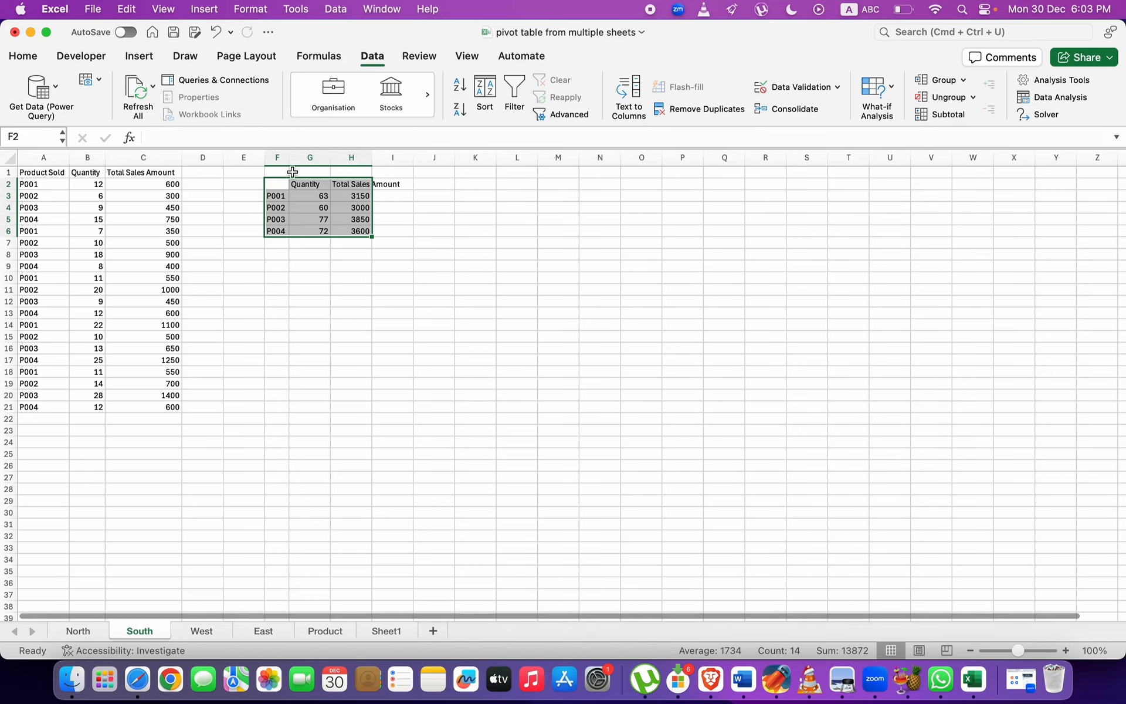
click(278, 184)
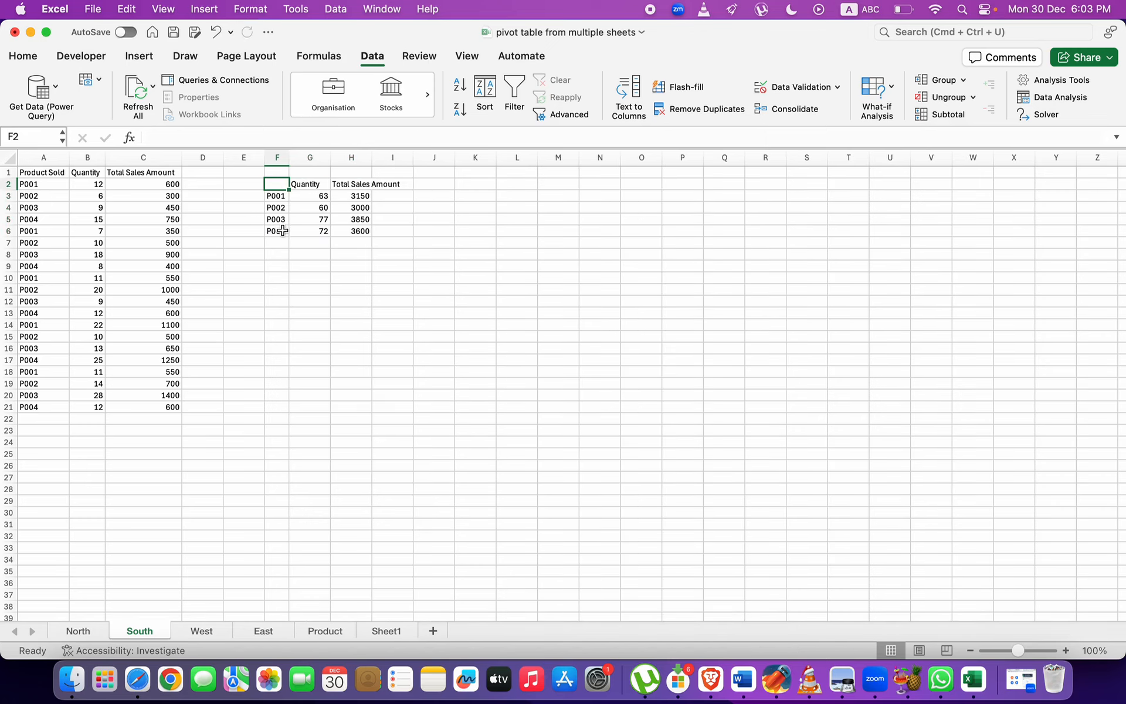
drag(321, 196, 358, 220)
double_click(370, 151)
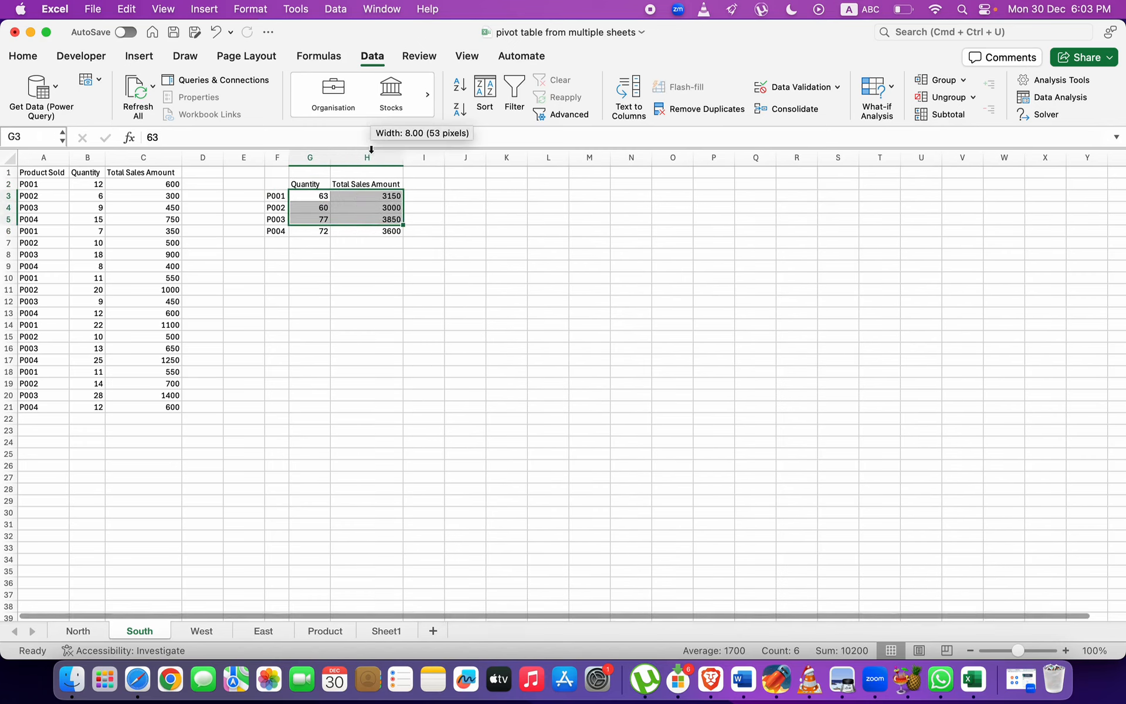
click(307, 197)
drag(309, 203, 359, 228)
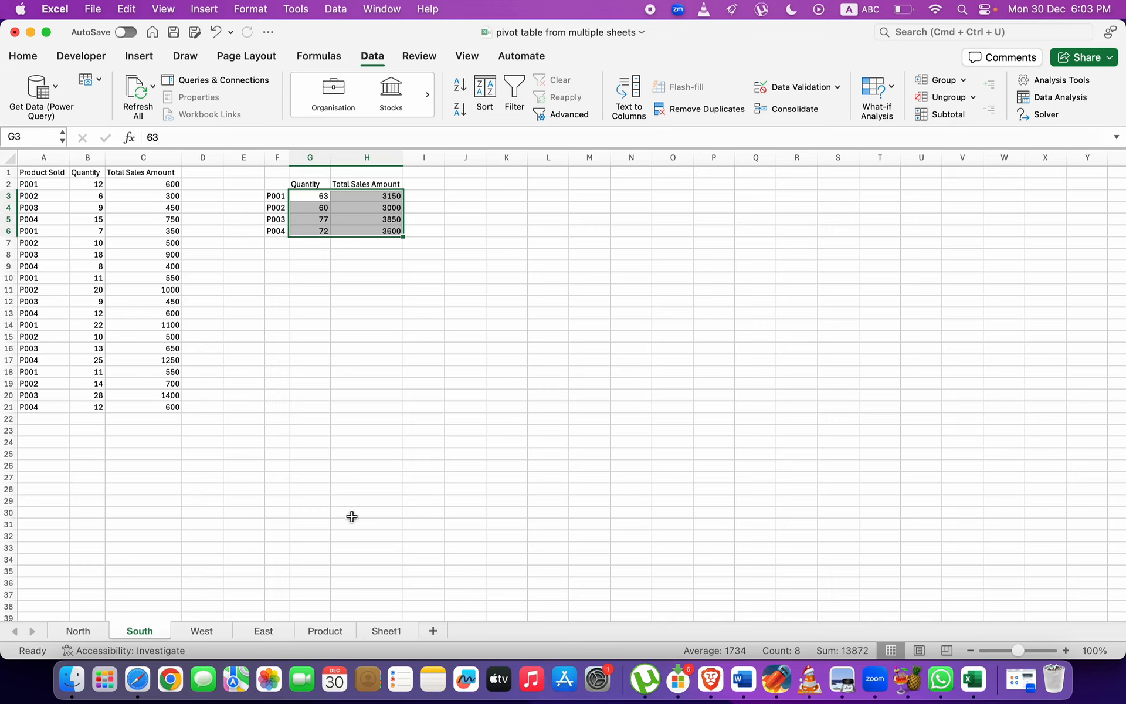
Insert a new sheet and start a Sum consolidation at its cell A1 with North!A1:C21 as the source range.
click(434, 630)
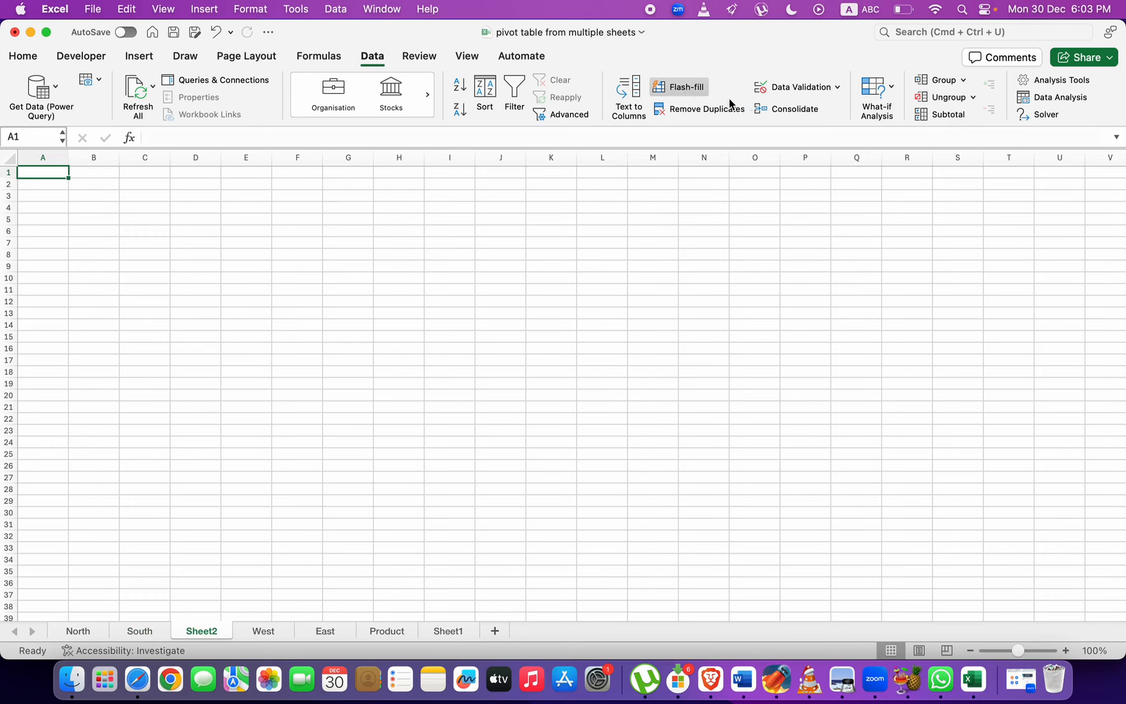
click(789, 109)
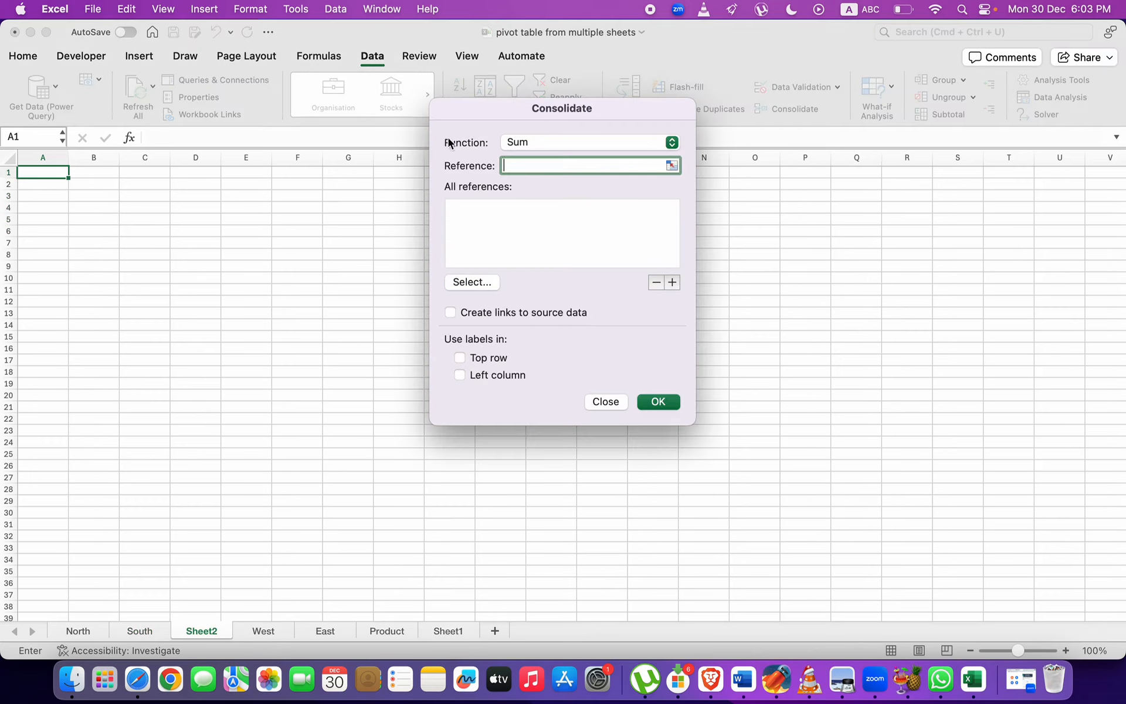
click(673, 168)
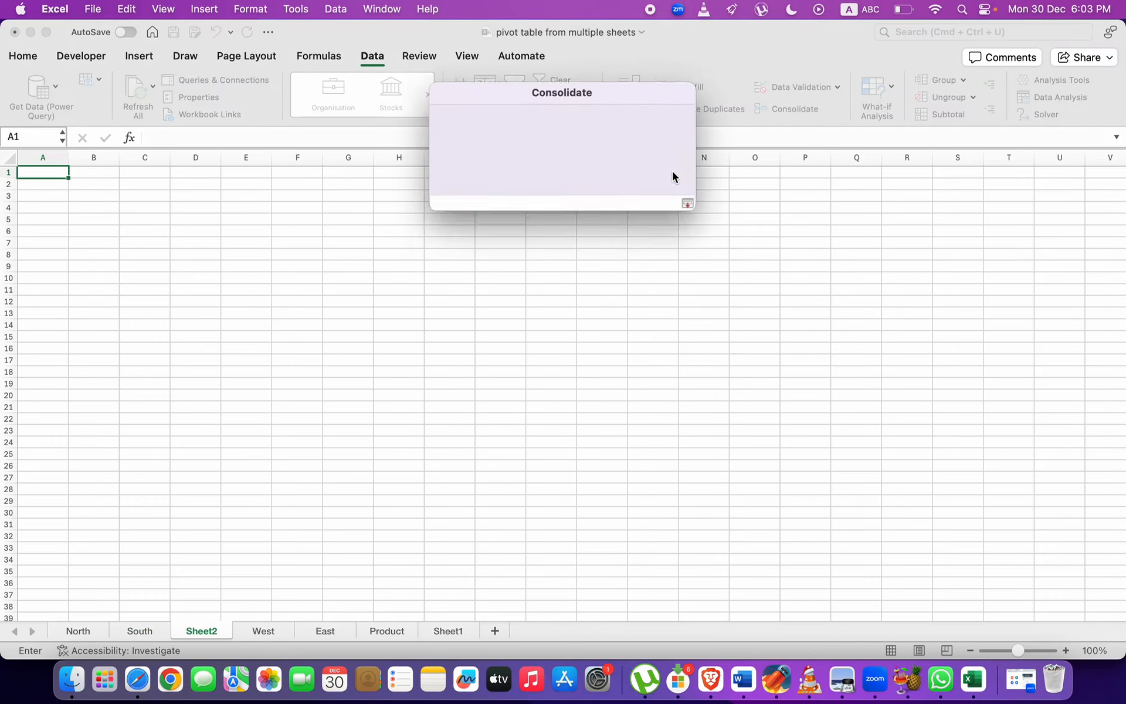
click(78, 631)
drag(41, 173, 138, 407)
key(Return)
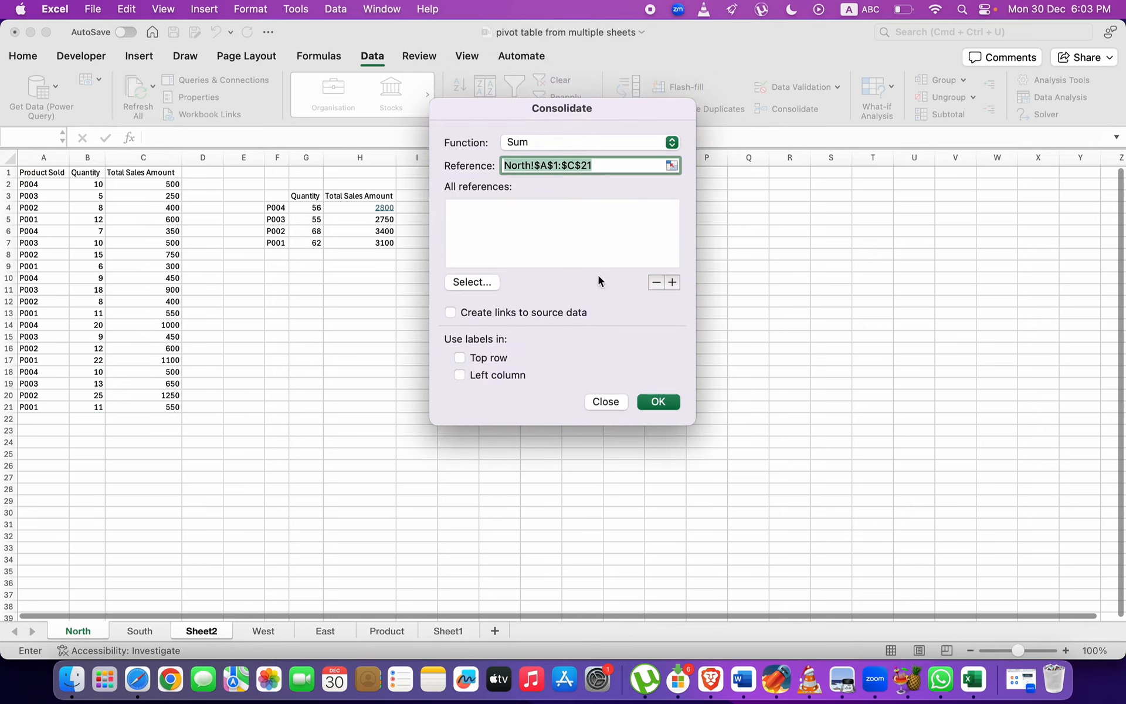
Add the North range to the references and run the consolidation with source-data links and labels from the top row and left column.
click(672, 282)
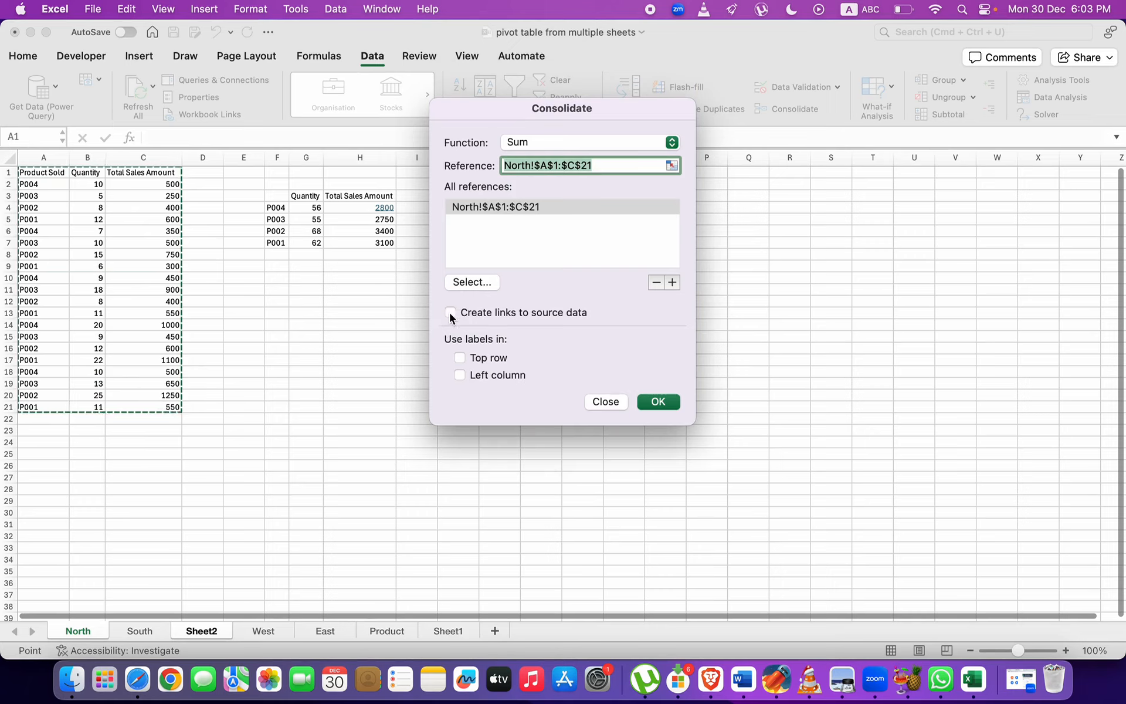
click(450, 312)
click(472, 358)
click(475, 375)
click(645, 402)
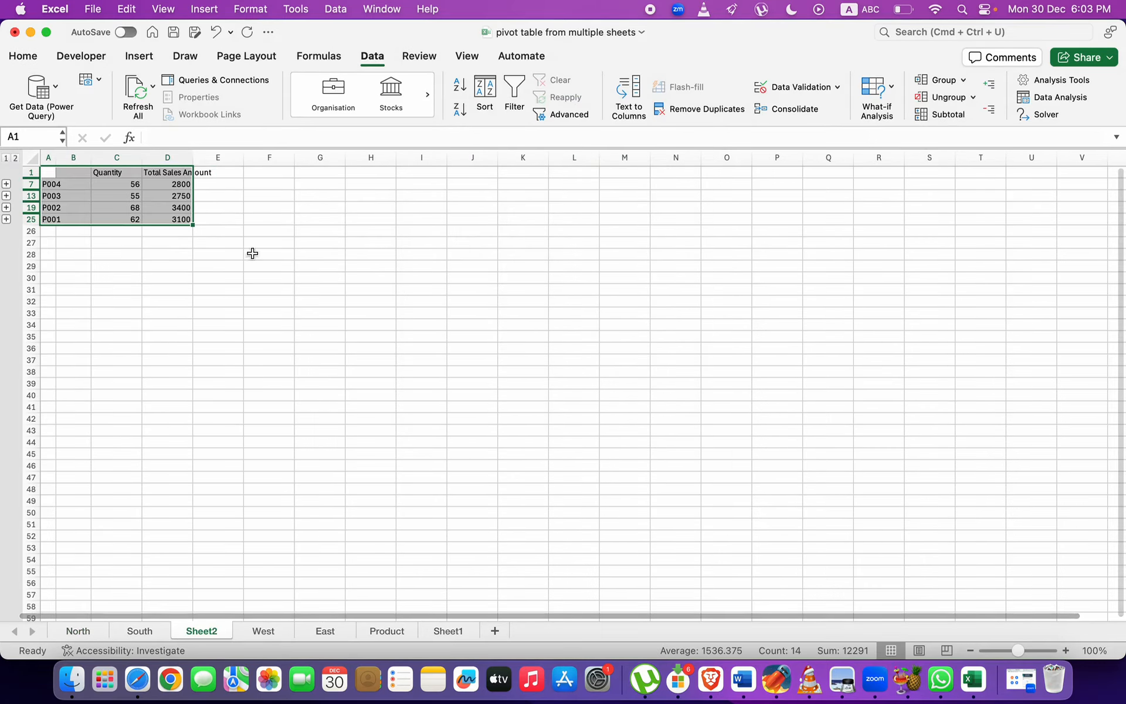
Set the total sales amount of the first P004 row, cell C2 of the North sheet, to 1000.
click(86, 624)
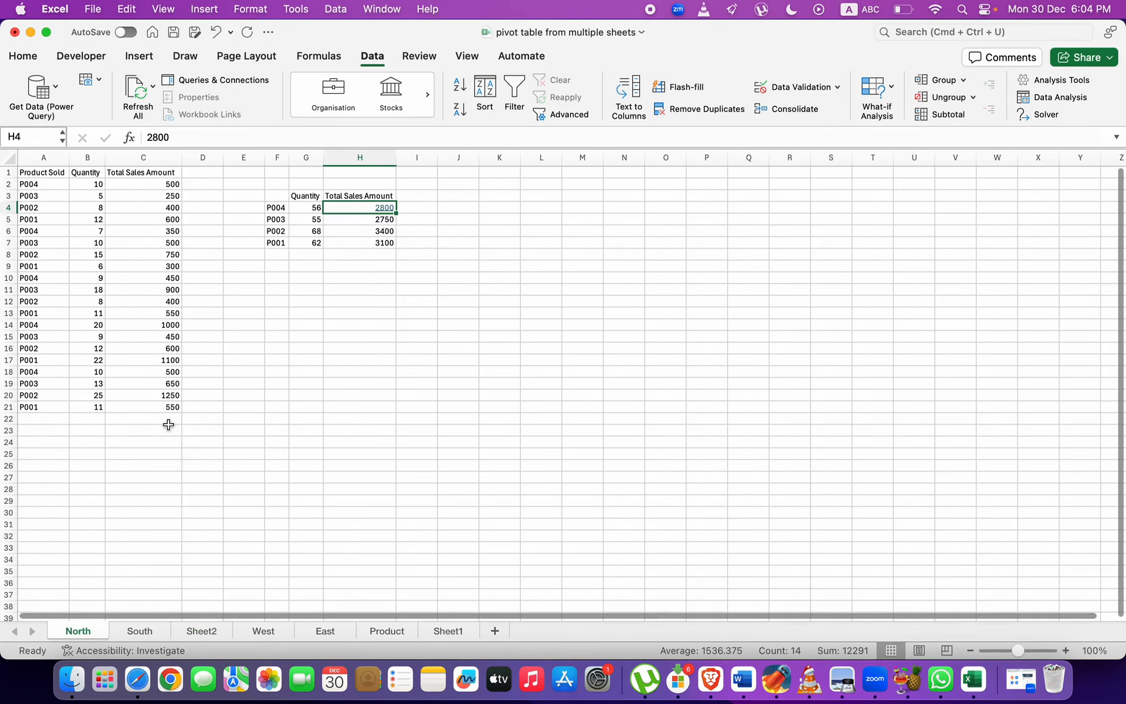
click(137, 187)
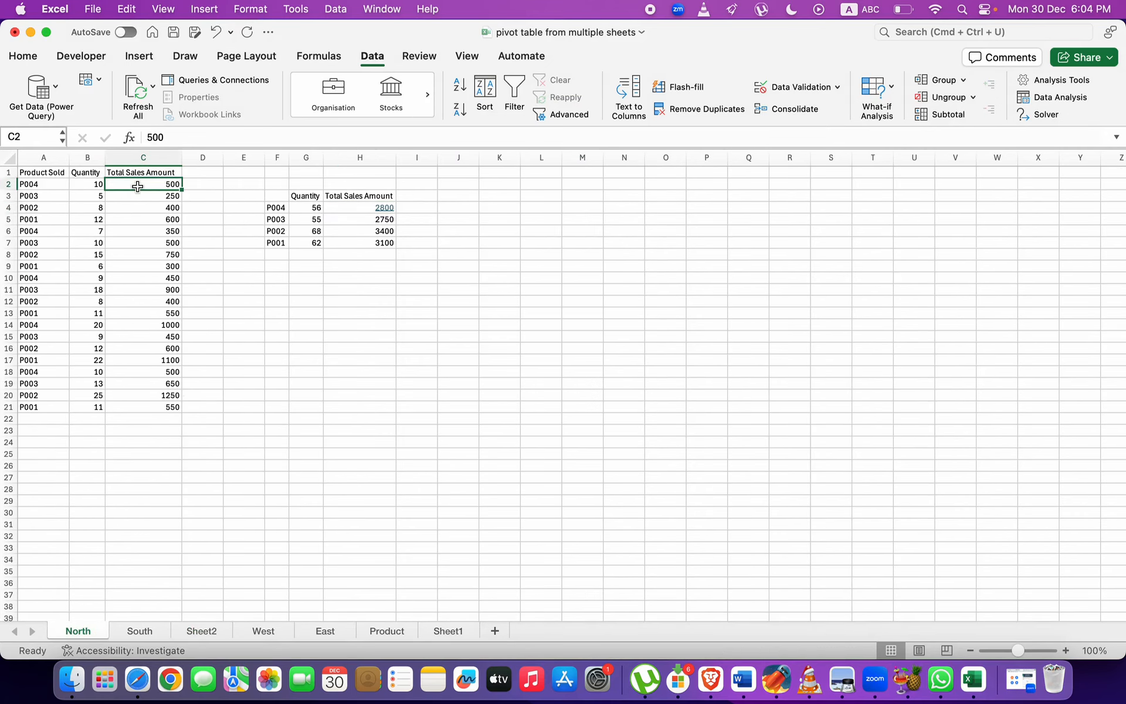
text(100)
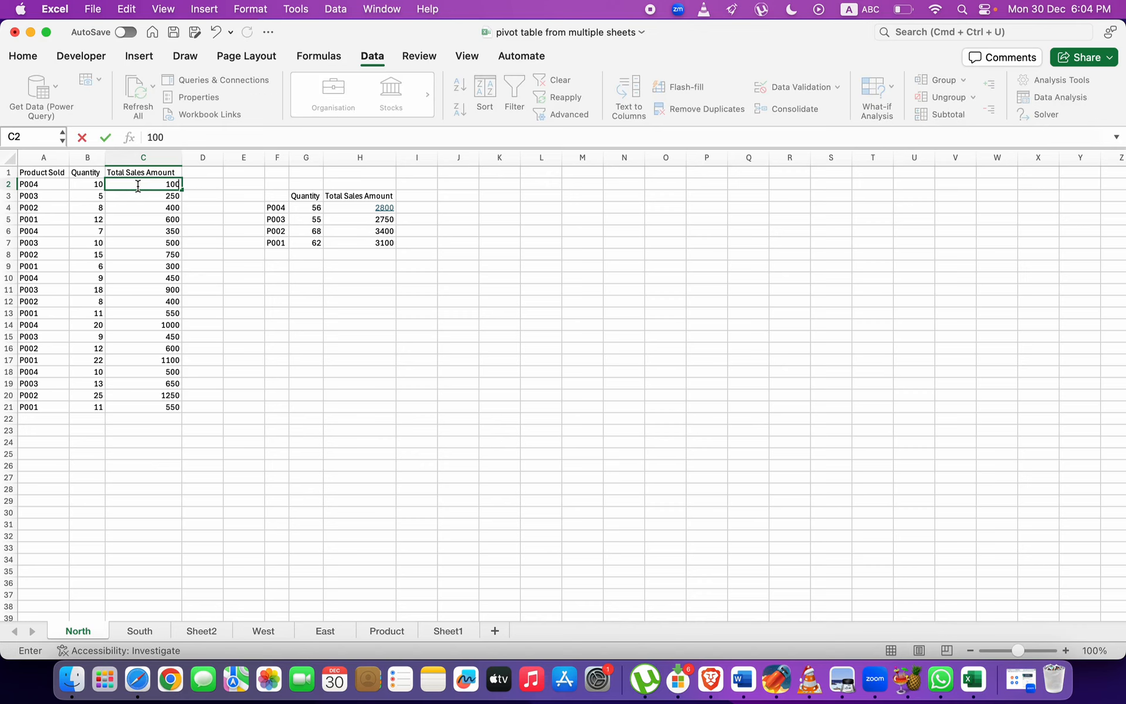
text(0)
key(Return)
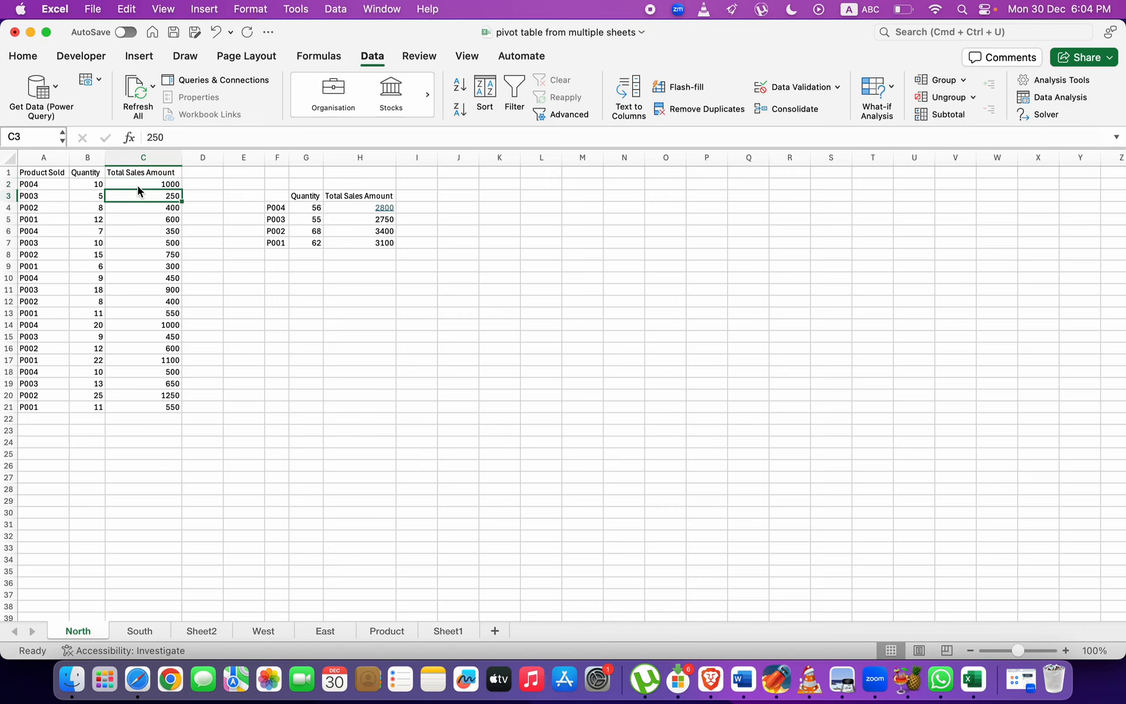
Check the linked P004 sales total in cell D7 of Sheet2, and return to the North sheet.
click(185, 633)
click(179, 185)
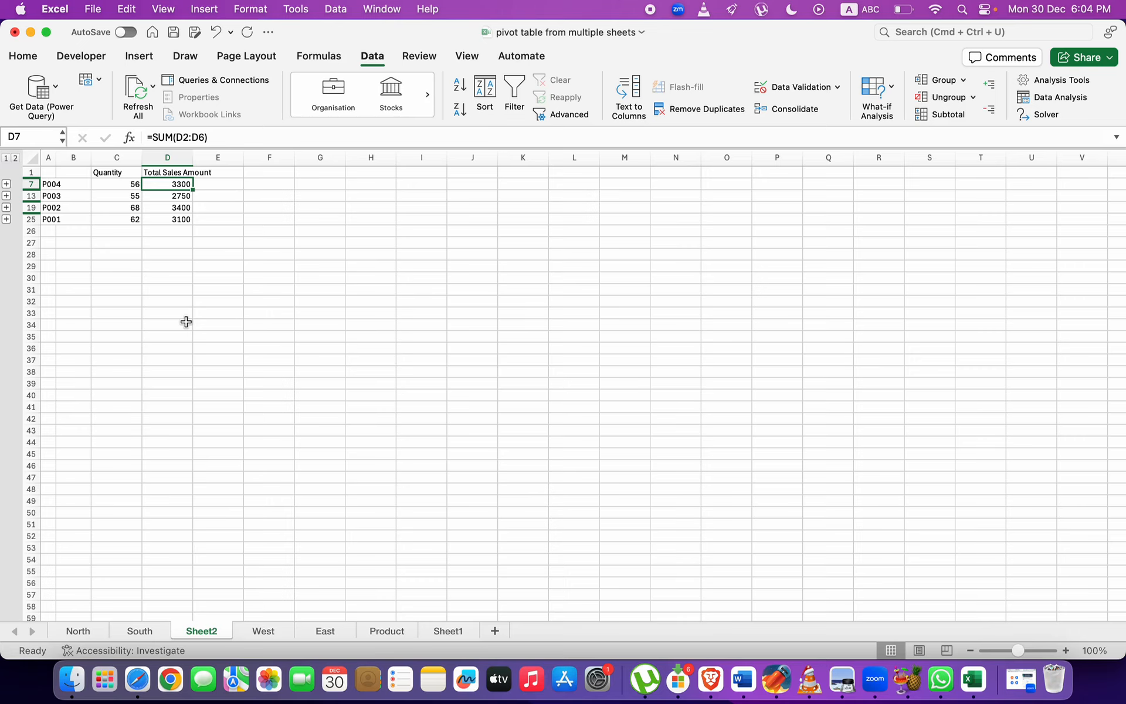
click(78, 631)
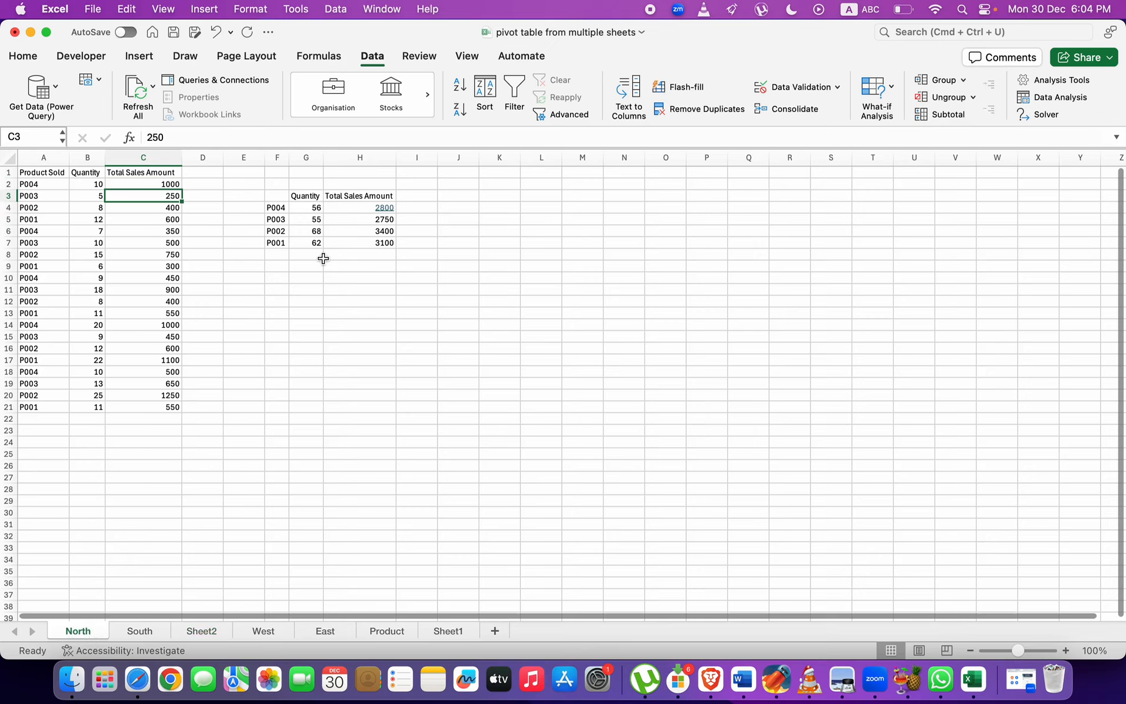